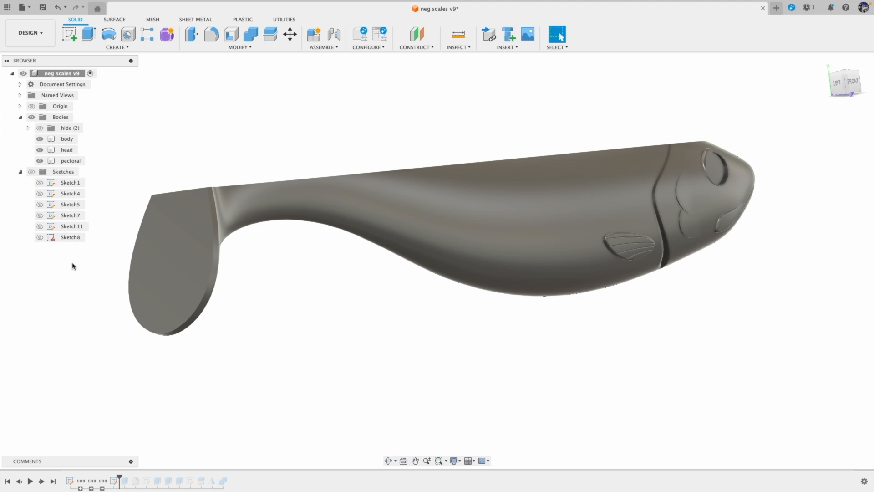
- Roll the design history forward to its end and examine the finished scales on the lure body
click(51, 481)
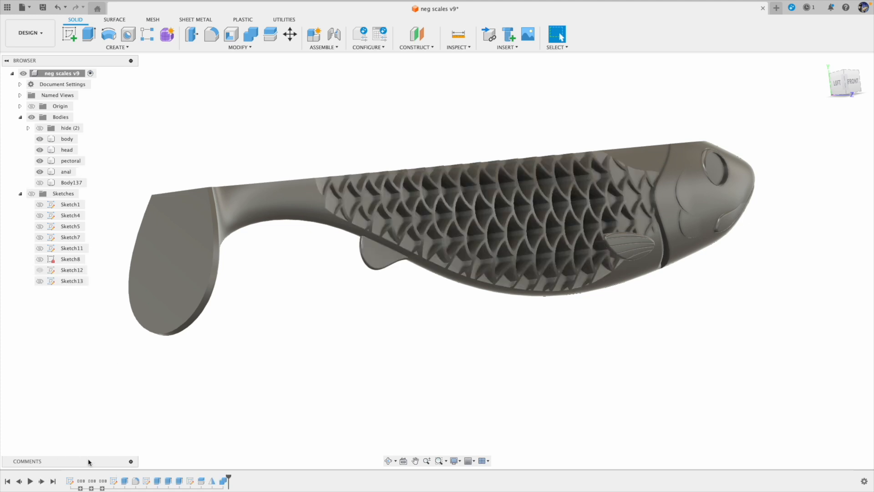
mouse_move(302, 370)
shift+middle_down()
mouse_move(246, 370)
mouse_move(312, 376)
mouse_move(306, 369)
mouse_move(255, 376)
mouse_move(279, 363)
mouse_move(305, 372)
shift+middle_up()
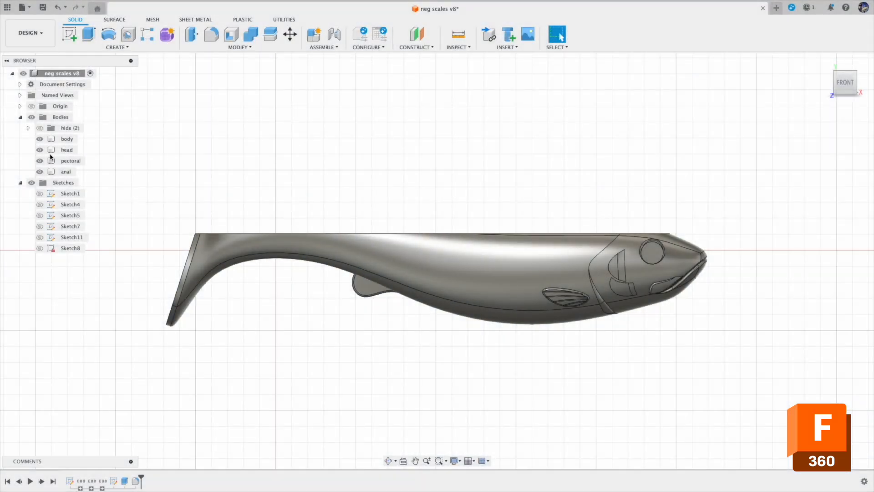
- Start a new sketch on the front plane, ready a three-point arc, and hide all the bodies
click(67, 32)
click(381, 225)
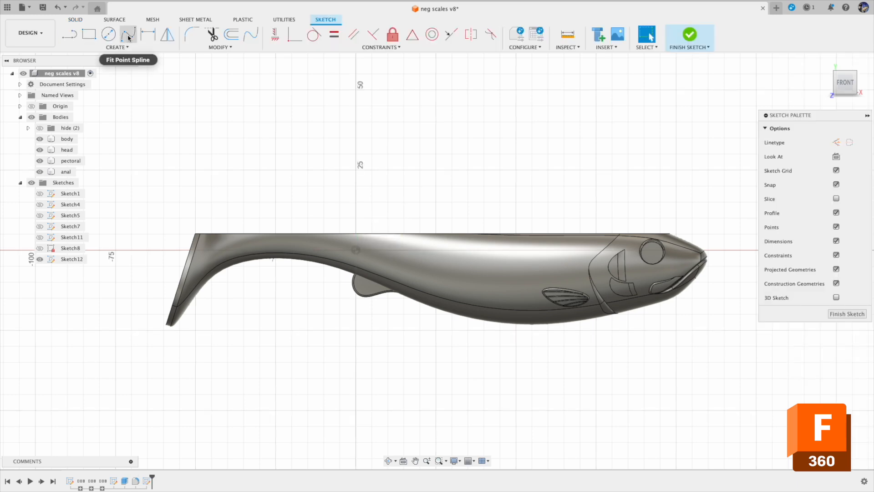
click(108, 47)
mouse_move(82, 86)
click(195, 94)
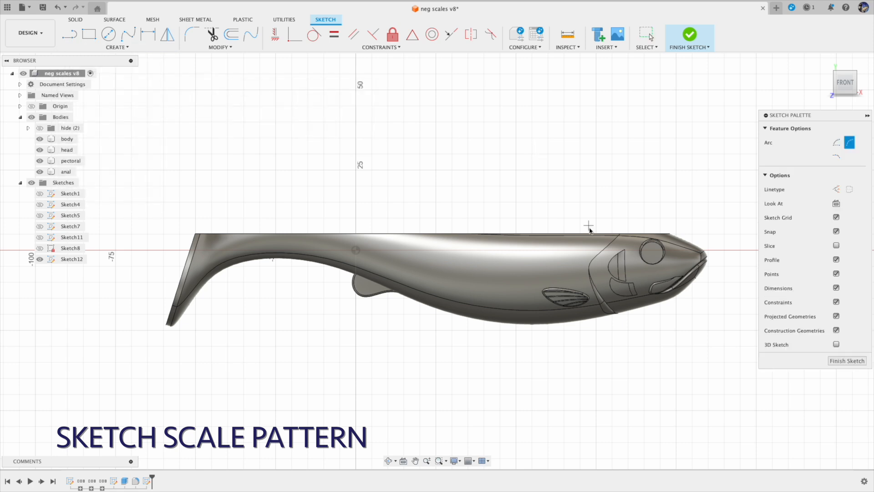
click(31, 117)
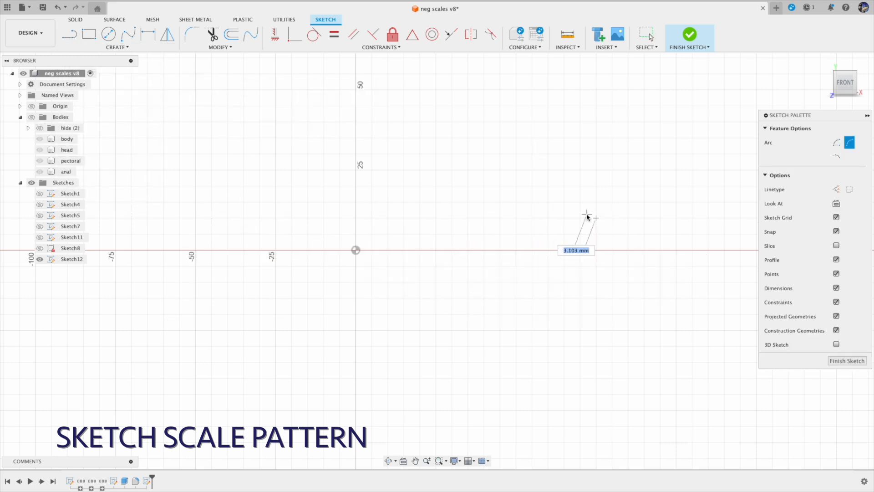
- Draw a three-point semicircular arc spanning 10 mm vertically near the head end, bulging toward the tail
click(609, 221)
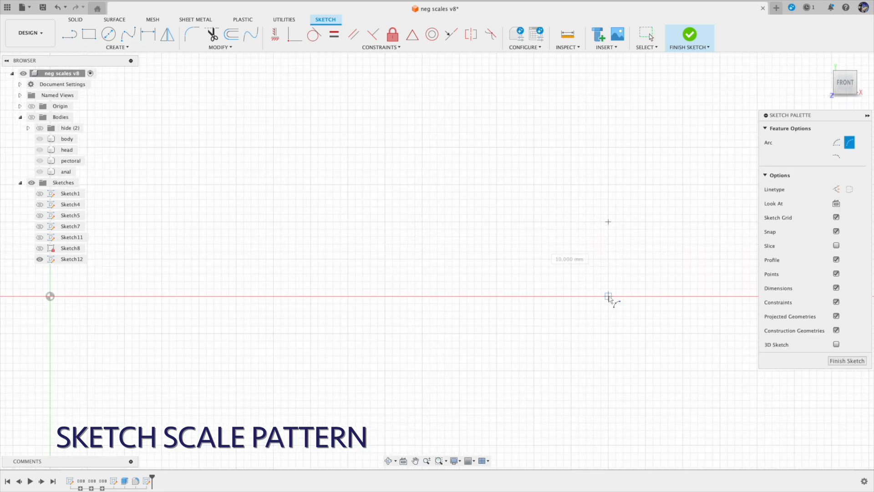
click(608, 297)
click(571, 260)
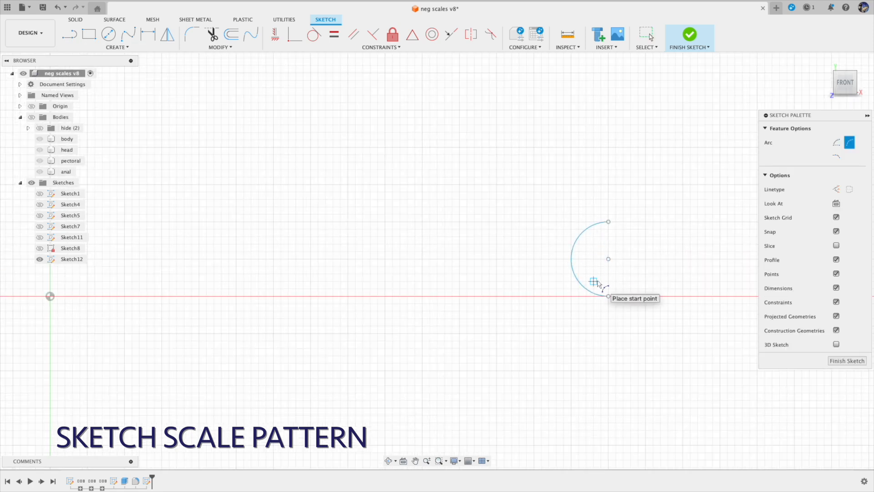
- Draw two more 10 mm semicircular arcs above and below the first, shifted toward the head so their ends meet at a cusp
scroll(627, 188, up, 5)
click(630, 181)
click(631, 418)
click(513, 302)
middle_drag(620, 437, 563, 305)
click(574, 287)
scroll(574, 377, down, 3)
middle_drag(574, 380, 541, 286)
scroll(541, 394, up, 5)
click(541, 393)
click(387, 246)
scroll(455, 220, down, 3)
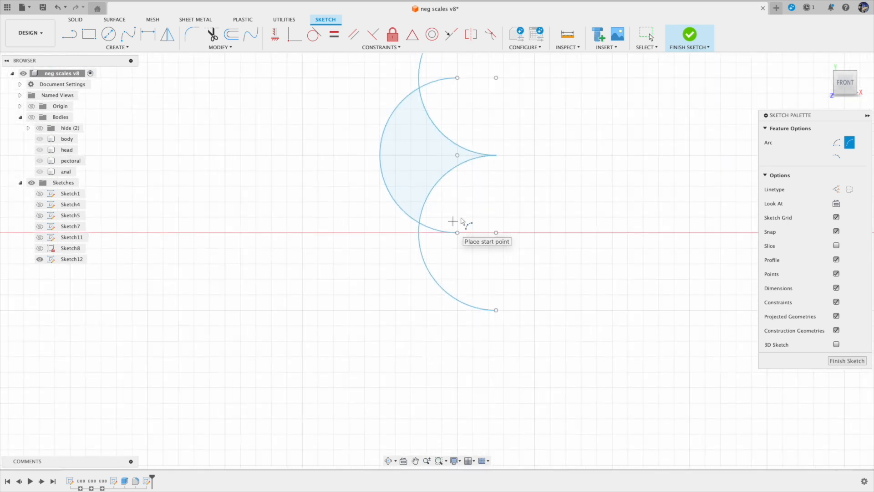
- Draw a fourth 10 mm semicircular arc on the head side, passing through the center of the first arc
click(528, 158)
click(528, 314)
click(450, 235)
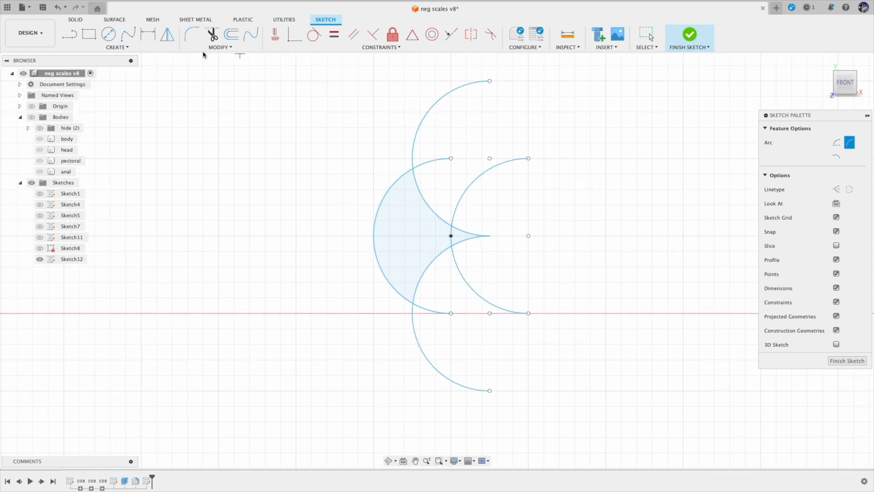
- Trim away the excess arc segments so only one closed fish-scale outline remains
click(211, 36)
click(437, 101)
click(434, 161)
click(466, 190)
click(465, 233)
click(463, 277)
click(437, 312)
click(428, 360)
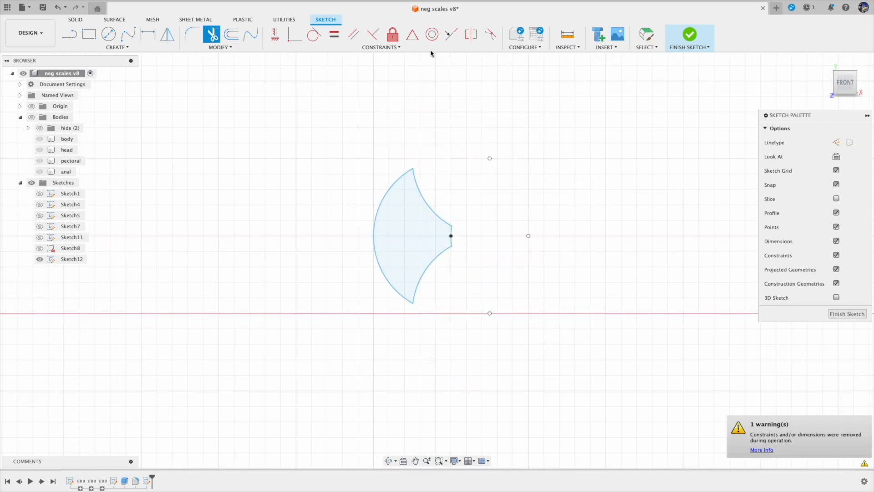
- Offset the whole scale outline inward by 0.3 mm
key(o)
text(.3)
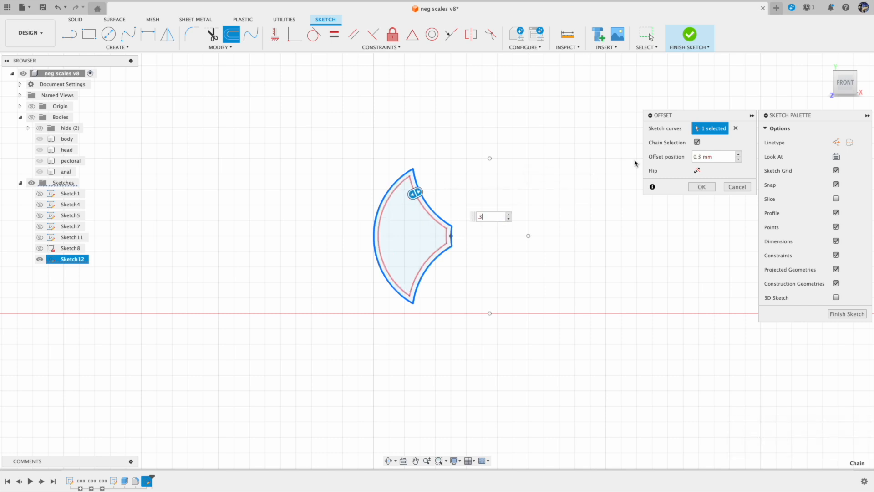
click(700, 189)
scroll(500, 156, down, 2)
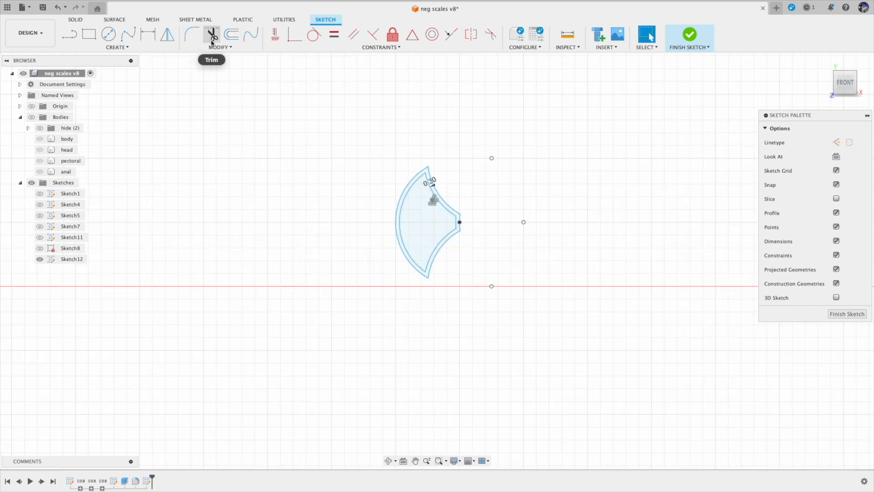
- Trim away the outer scale outline, keeping only the inner offset profile
click(213, 36)
click(441, 200)
click(460, 220)
click(442, 244)
click(395, 209)
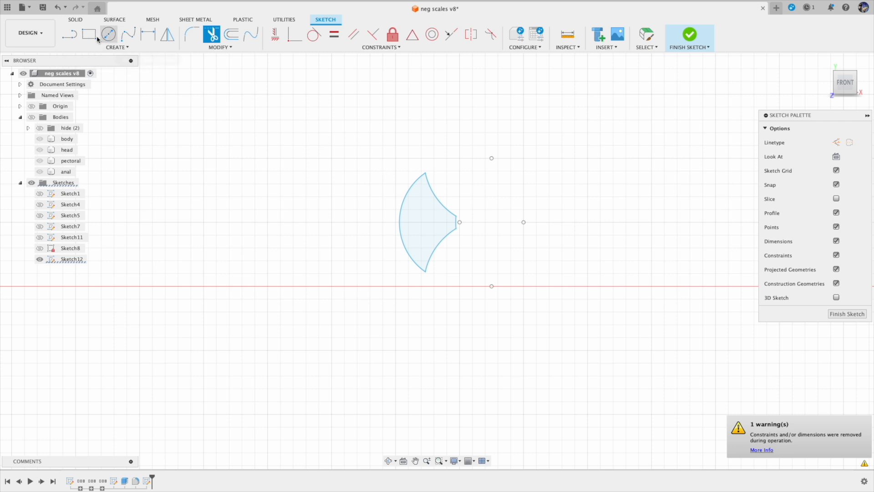
key(Escape)
- Duplicate the scale profile and place the copy diagonally below it toward the head, nested against its lower edge
drag(371, 150, 470, 302)
key(m)
drag(459, 197, 512, 285)
click(701, 286)
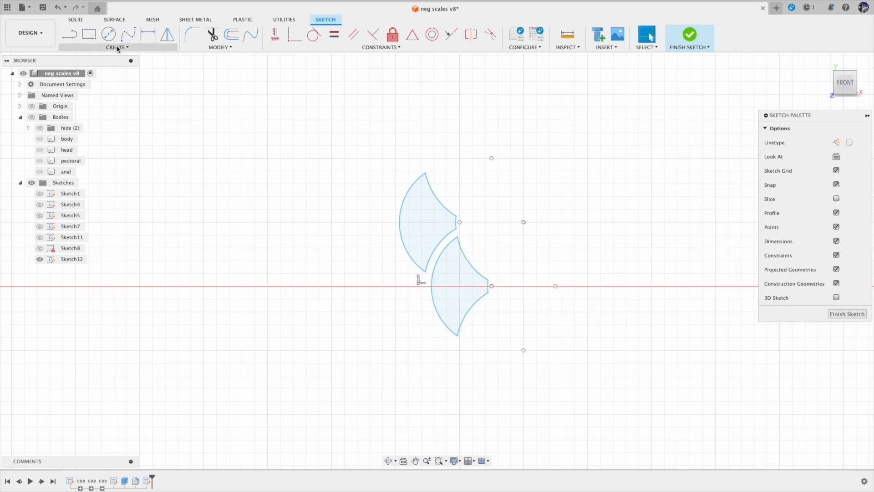
- Begin a rectangular pattern of both scale profiles and show the bodies again for reference
click(117, 48)
click(113, 182)
drag(384, 164, 509, 359)
scroll(538, 229, down, 5)
click(32, 117)
scroll(286, 164, down, 3)
middle_drag(287, 162, 349, 176)
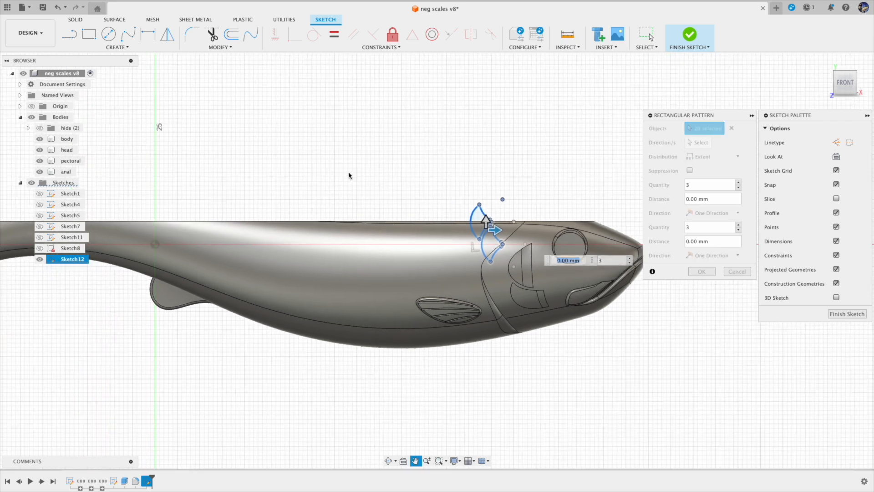
- Set the pattern distribution to Spacing, with 5 instances at -5 mm along the body toward the tail
click(714, 156)
click(708, 176)
drag(690, 200, 682, 201)
text(5)
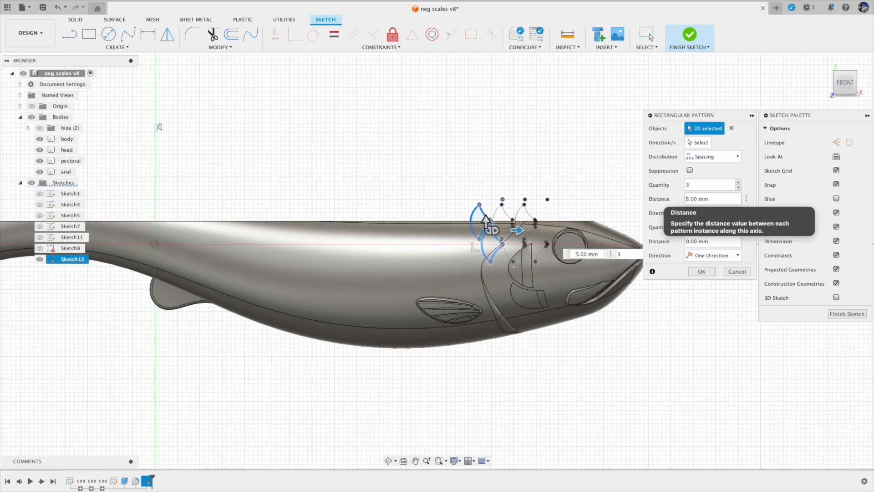
text(-)
click(739, 183)
- Set the pattern's second direction to 4 instances at -10 mm spacing, running down over the belly
click(738, 225)
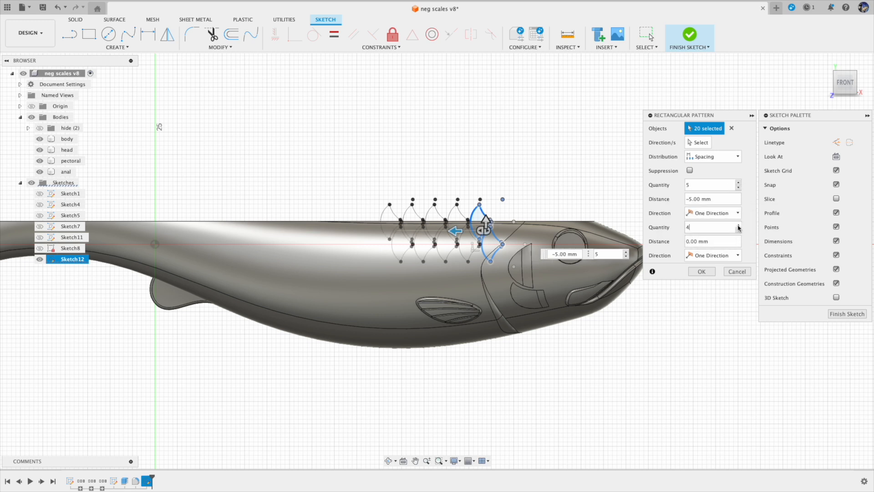
drag(690, 242, 683, 241)
text(5)
drag(486, 199, 486, 283)
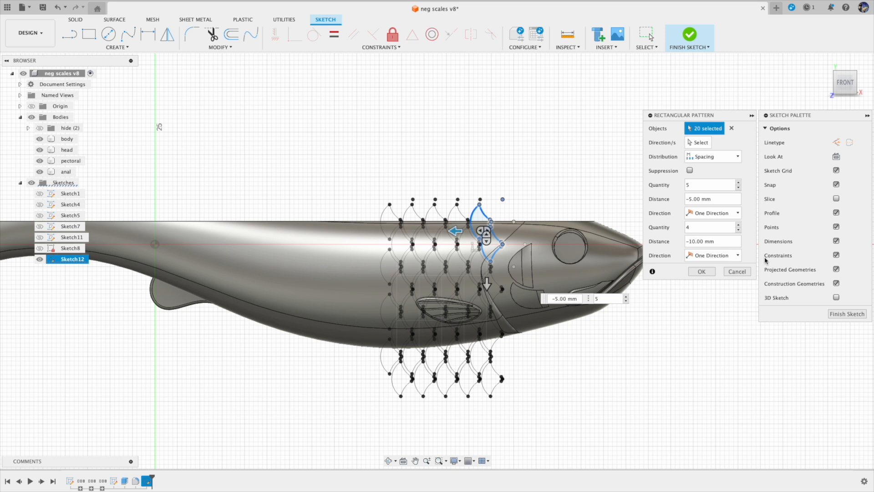
click(739, 230)
click(739, 224)
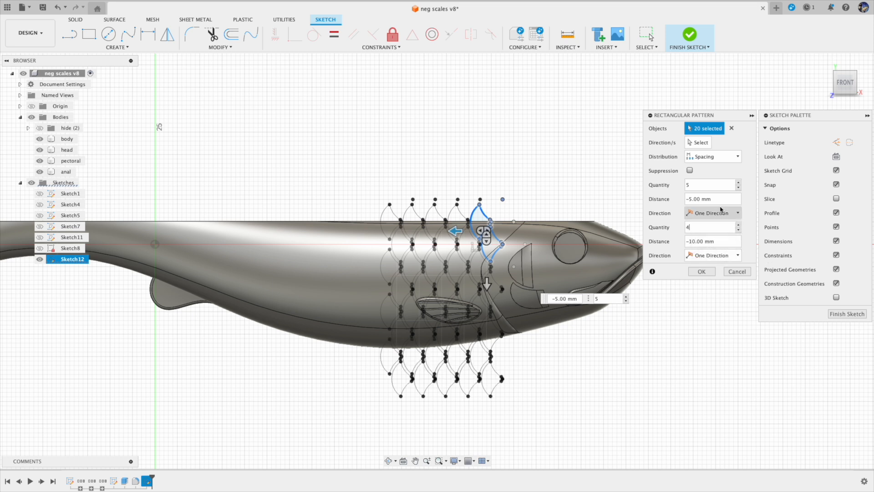
- Increase the pattern quantity along the body to 18 and create the pattern
click(739, 183)
click(739, 183)
click(738, 182)
click(738, 182)
click(739, 183)
click(739, 182)
click(738, 183)
click(739, 183)
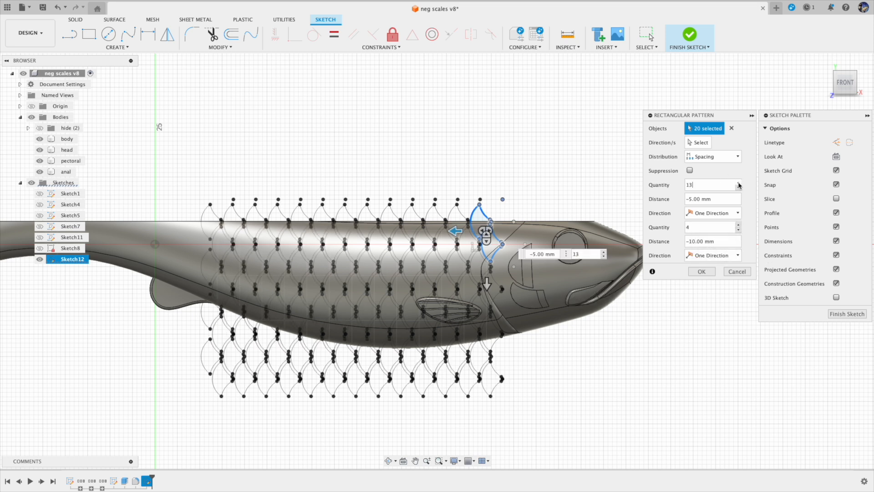
click(739, 183)
click(739, 183)
click(739, 183)
click(739, 182)
click(739, 182)
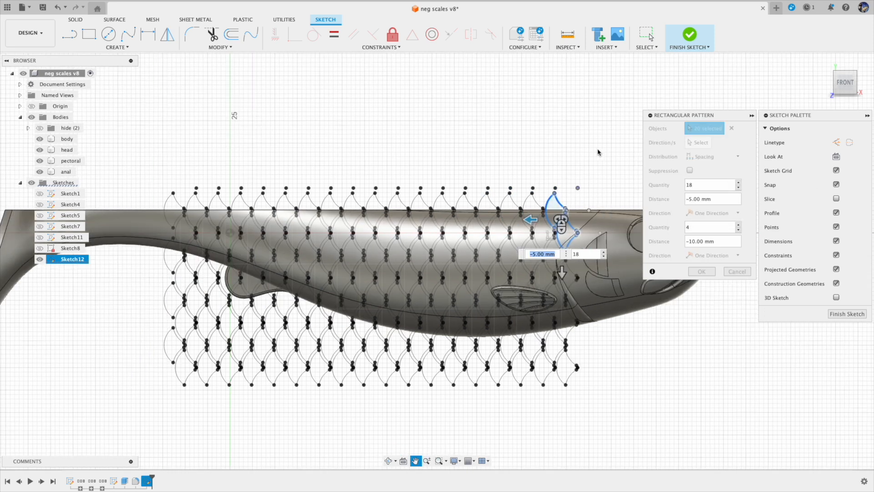
click(739, 183)
click(738, 187)
scroll(535, 148, down, 2)
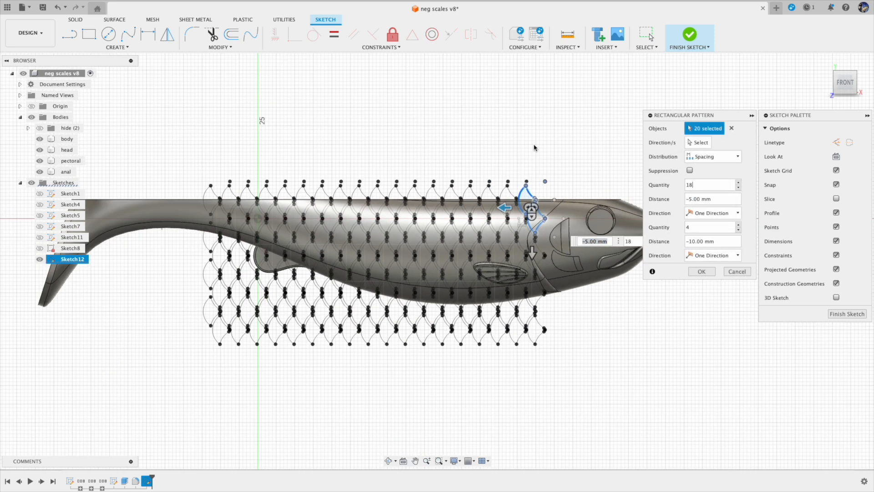
click(702, 271)
- Draw a rectangle enclosing the whole scale pattern and finish the sketch
key(r)
click(184, 166)
click(558, 359)
click(690, 36)
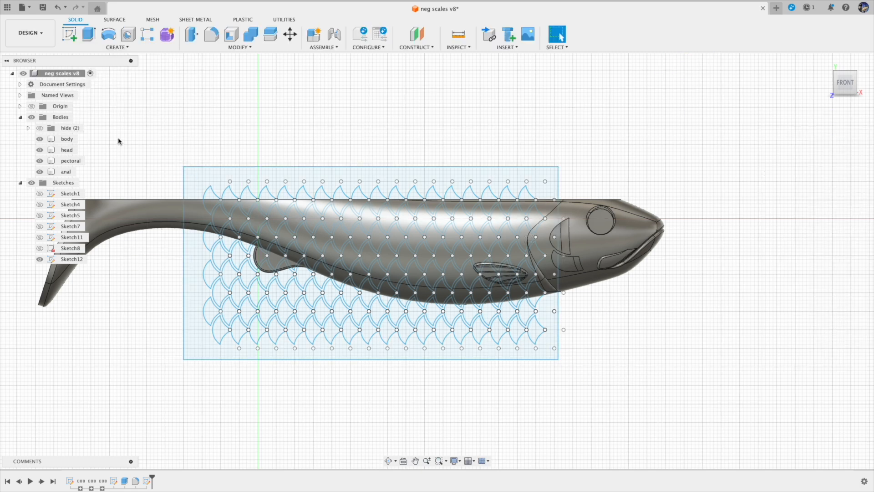
- Set up a Two Sides extrusion of all profiles in the scale sketch, with the fish bodies shown for reference
middle_drag(619, 119, 677, 135)
click(827, 67)
click(840, 87)
middle_drag(620, 169, 595, 181)
scroll(596, 180, down, 1)
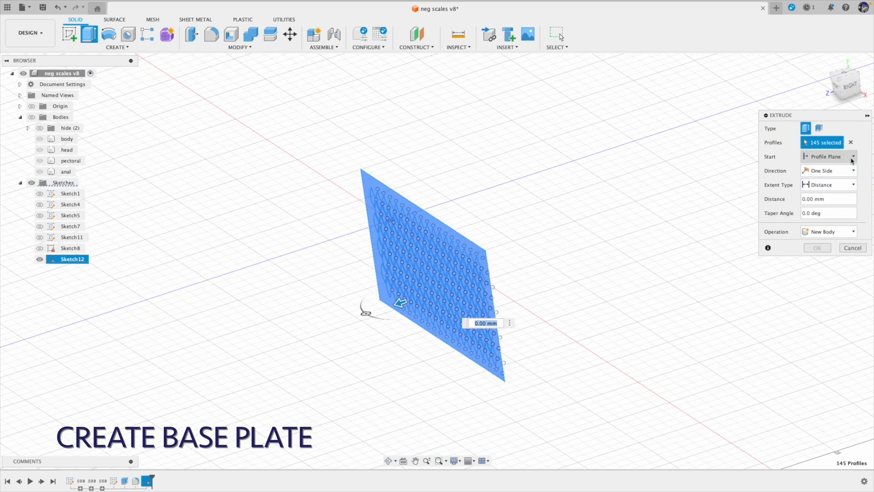
click(828, 171)
click(824, 181)
click(849, 86)
drag(435, 318, 316, 319)
shift+middle_drag(592, 324, 587, 336)
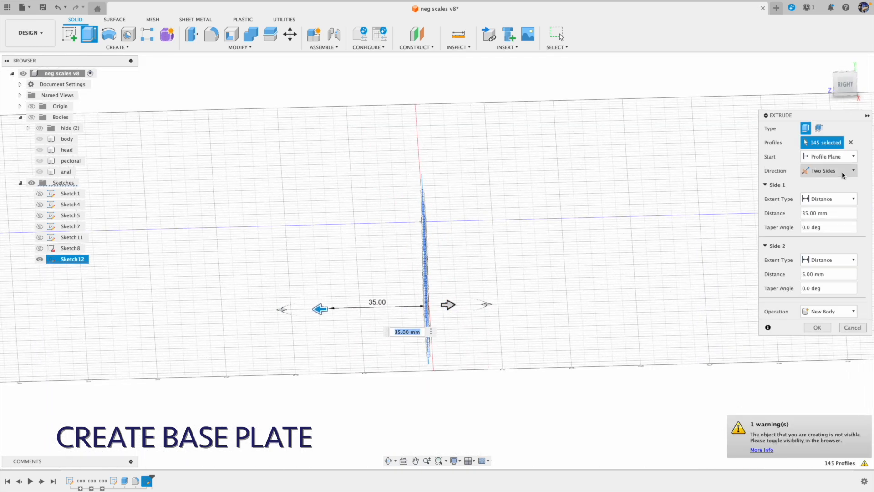
click(31, 117)
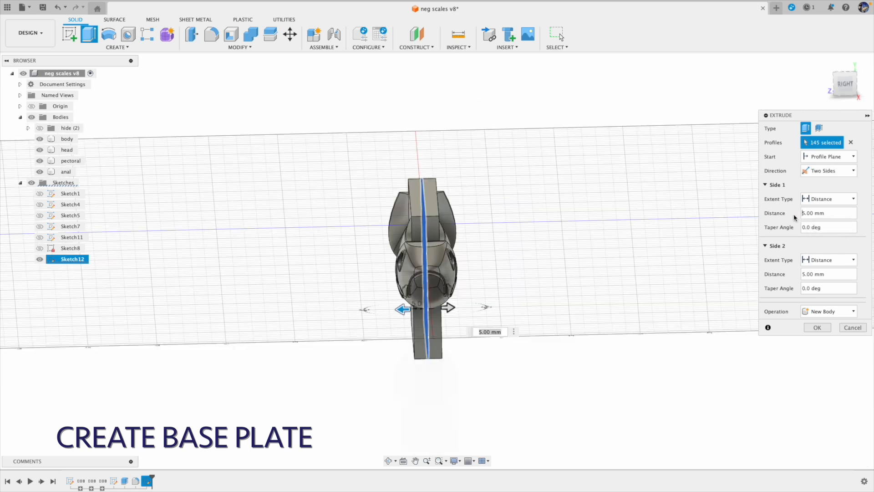
- Set the extrusion's Side 1 distance to 0.5 mm and create the thin base plate as a new body
drag(810, 213, 789, 220)
text(.5)
click(817, 327)
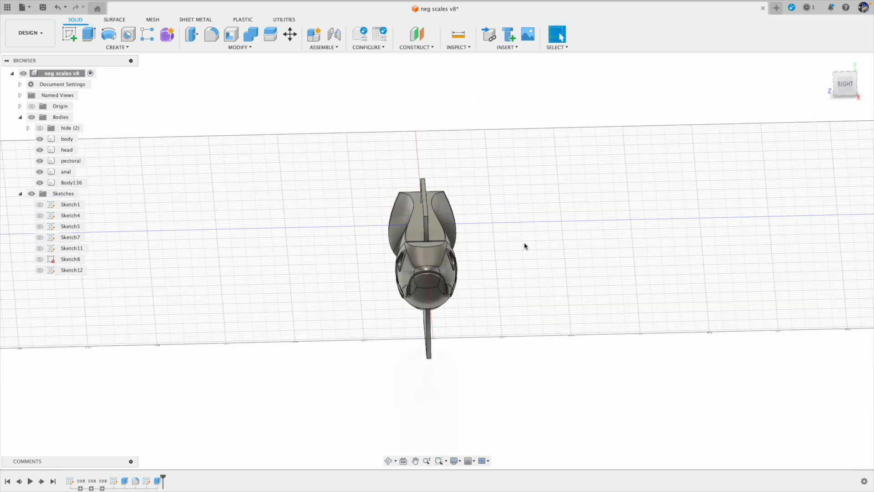
- Hide the body, head, pectoral and anal bodies, leaving only the base plate visible
click(39, 139)
click(39, 151)
click(40, 161)
click(39, 172)
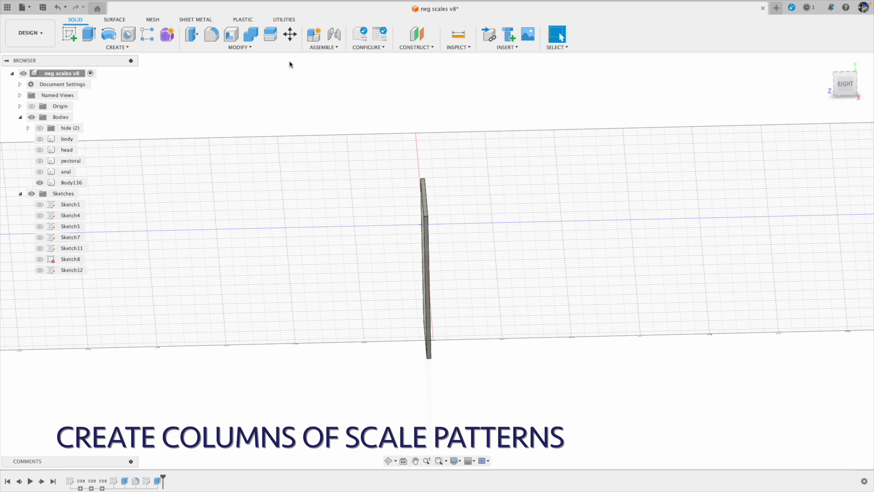
- Show the scale sketch and extrude its 144 scale profiles 15 mm, with the operation set to Join
click(40, 270)
key(e)
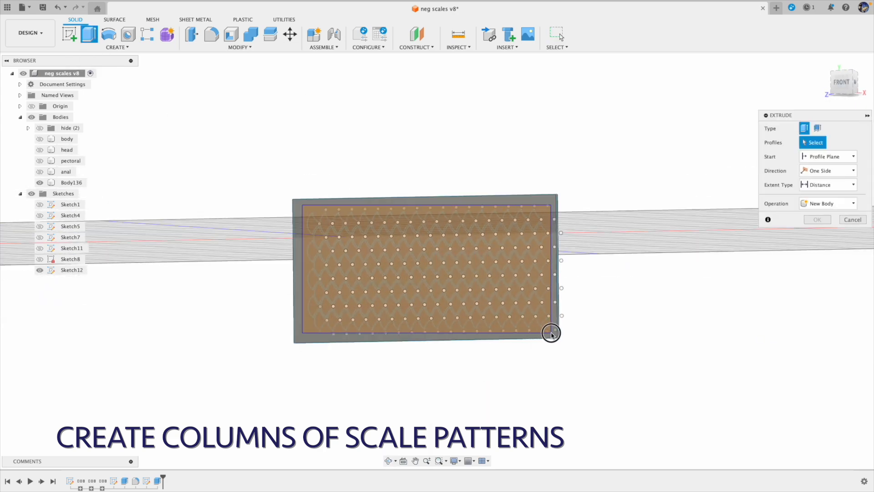
drag(554, 333, 556, 335)
shift+middle_drag(575, 133, 533, 164)
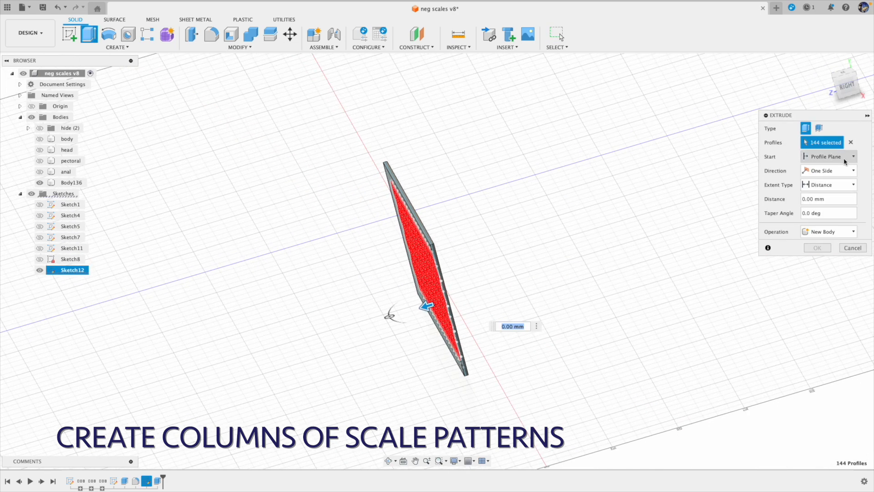
drag(426, 307, 381, 320)
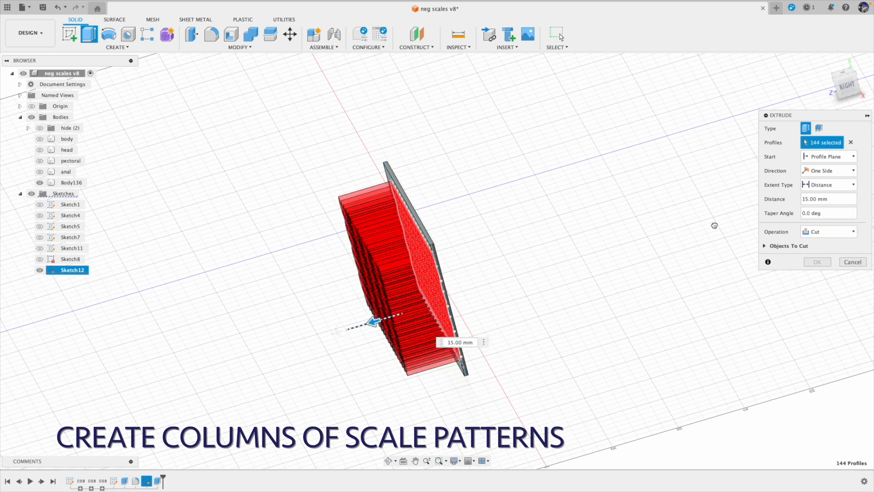
click(848, 235)
click(817, 244)
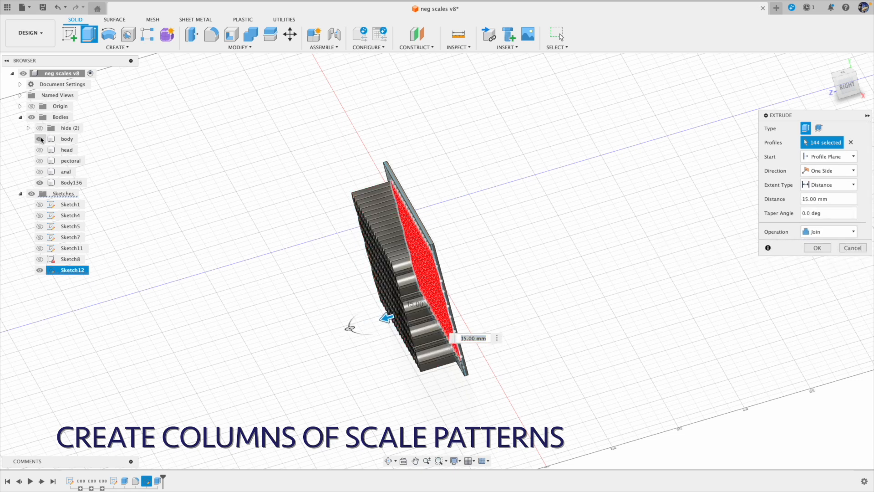
- Compare the columns with the fish body from above, extend them slightly farther, and complete the joined extrusion
click(40, 139)
click(843, 74)
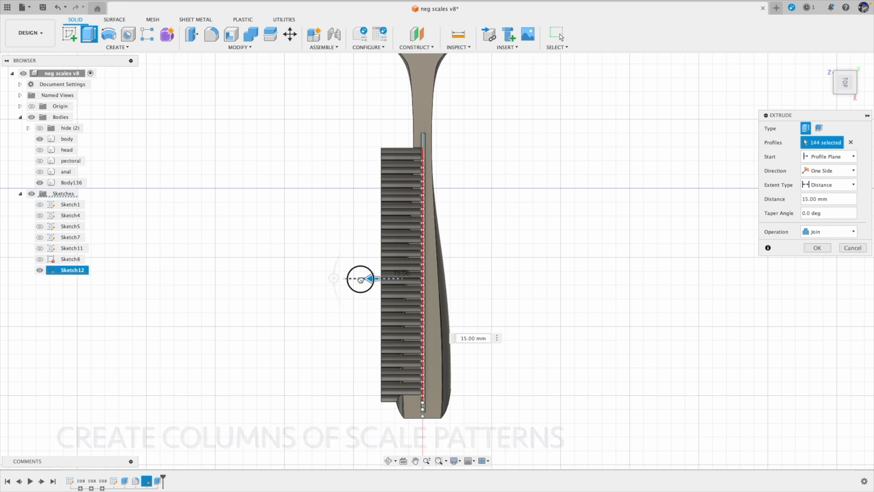
drag(361, 280, 350, 279)
click(40, 139)
click(817, 248)
- Start a new extrusion and select all 145 profiles of the scale sketch, including the surrounding plate area
shift+middle_drag(664, 279, 237, 264)
click(91, 35)
shift+middle_drag(500, 227, 683, 173)
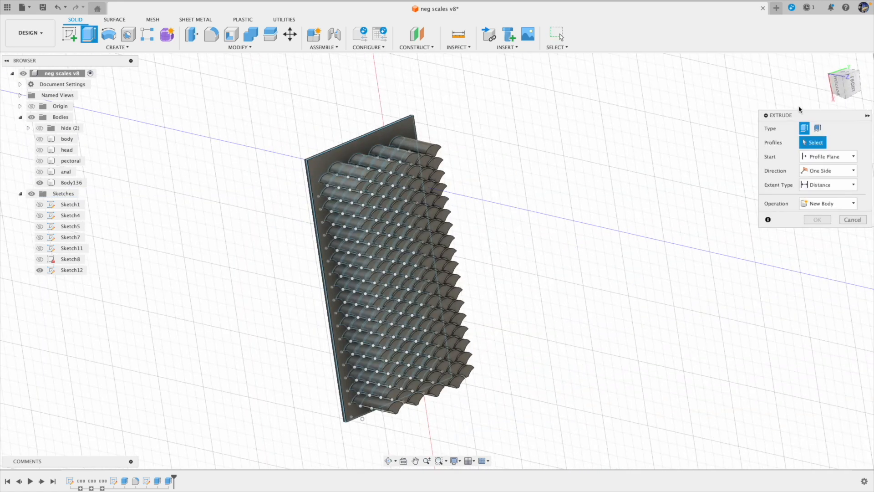
click(825, 62)
shift+middle_drag(640, 221, 729, 182)
drag(193, 134, 669, 431)
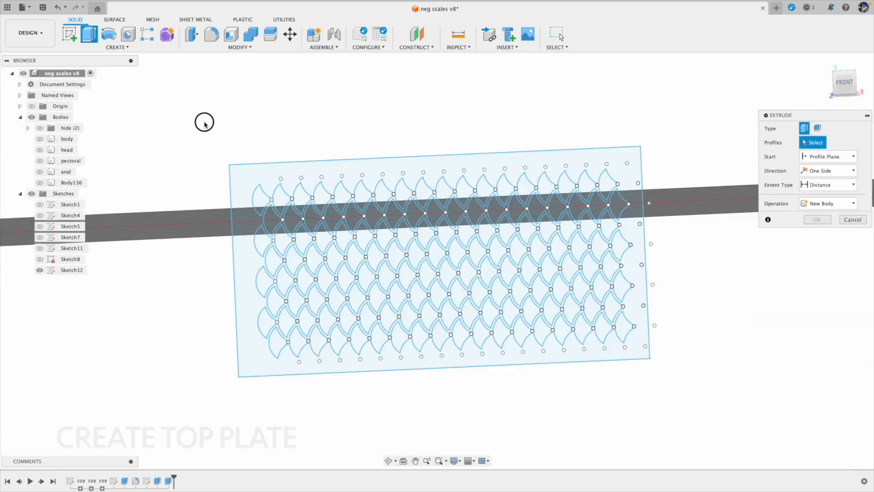
click(647, 360)
shift+middle_drag(646, 360, 724, 318)
- Show the scale-column body and set the extrusion to start at an 18 mm offset from the sketch plane
click(40, 183)
click(853, 156)
click(832, 179)
click(850, 95)
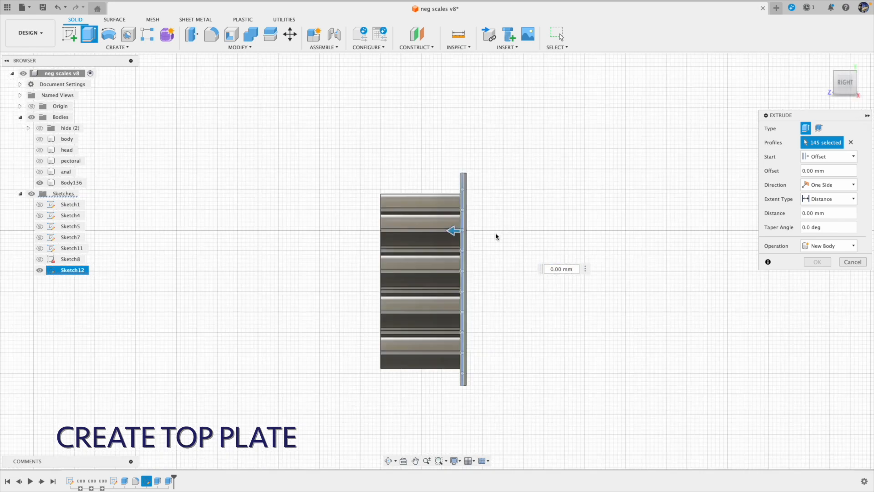
key(Return)
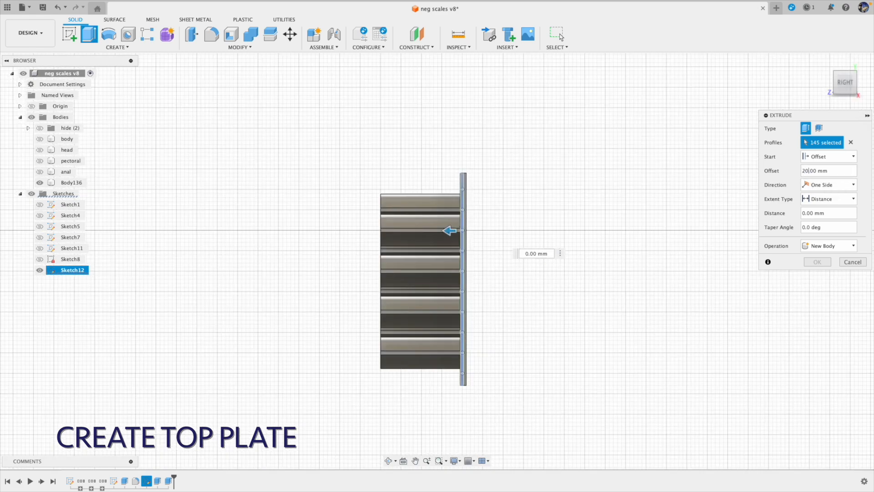
key(Return)
key(BackSpace)
key(BackSpace)
text(18)
- Extrude the offset profiles 3 mm as a top plate joined to the scale columns
drag(806, 213, 796, 218)
text(3)
click(853, 246)
click(822, 281)
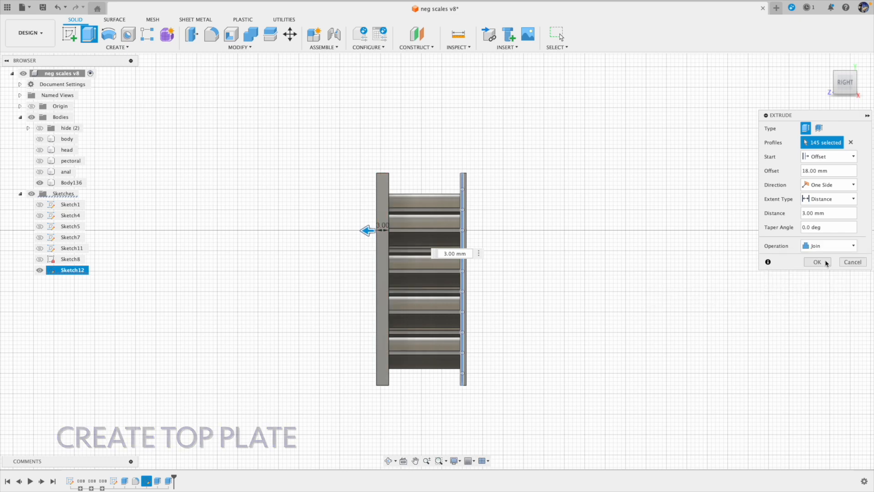
click(822, 261)
- Hide all sketches and start a new sketch on the horizontal origin plane, viewed from above with the fish lying lengthwise
shift+middle_drag(543, 218, 653, 273)
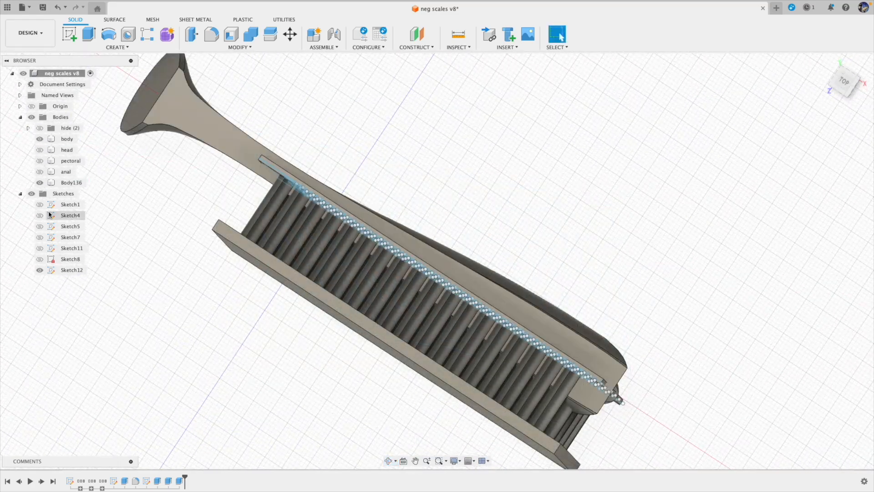
click(31, 194)
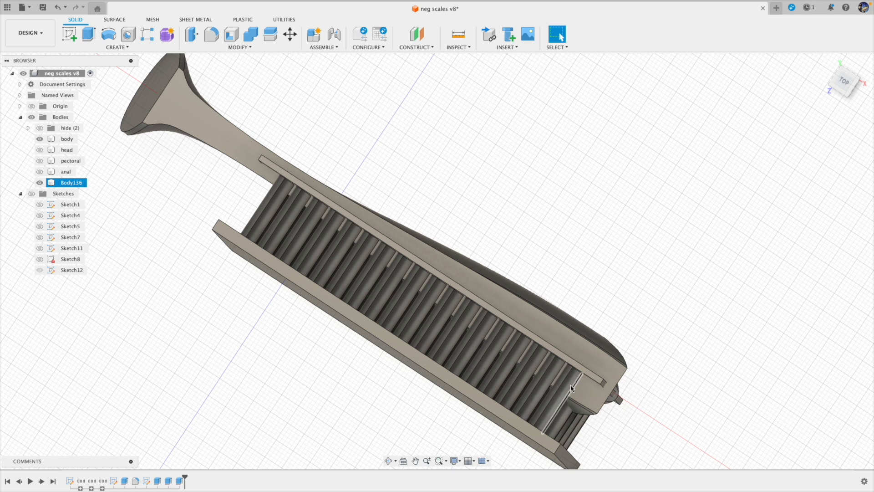
click(824, 61)
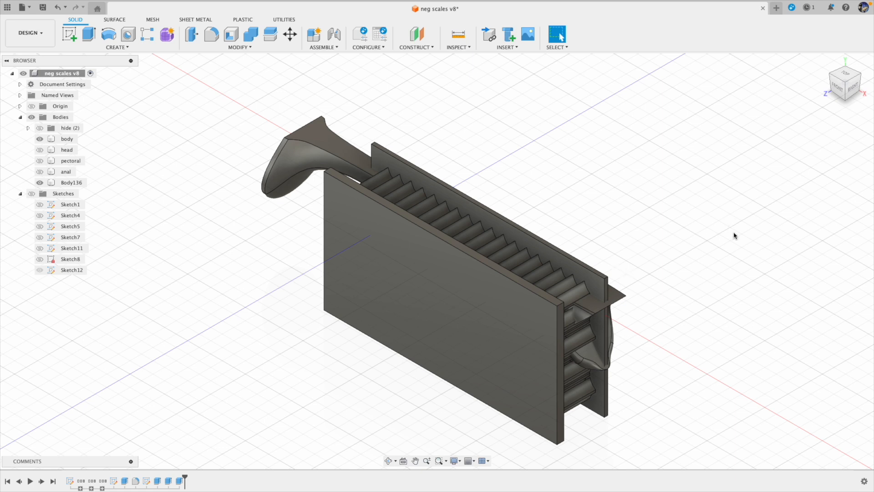
click(68, 34)
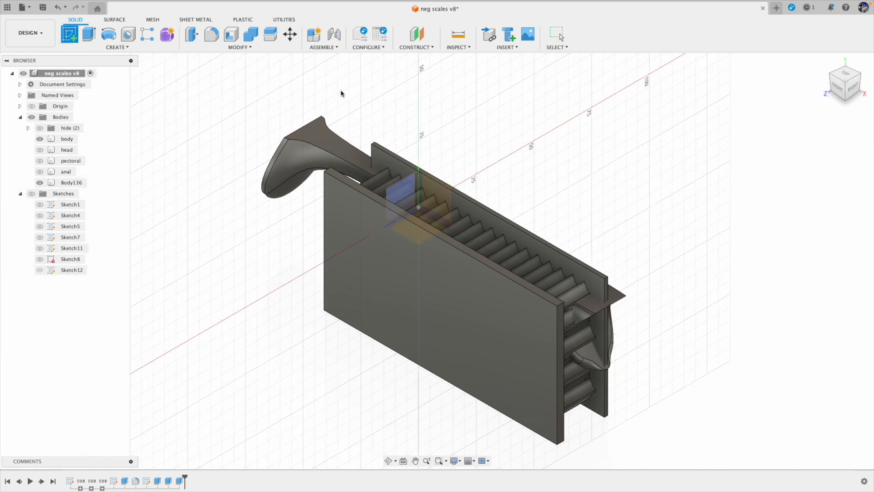
click(848, 79)
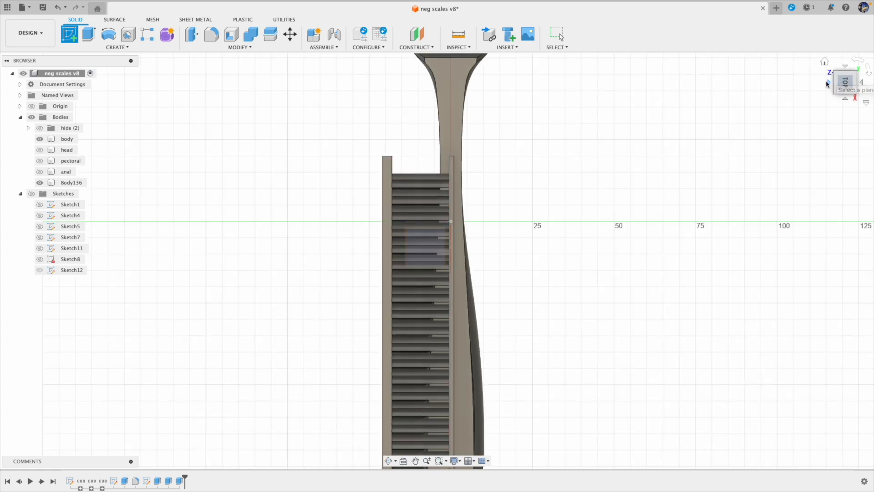
click(856, 63)
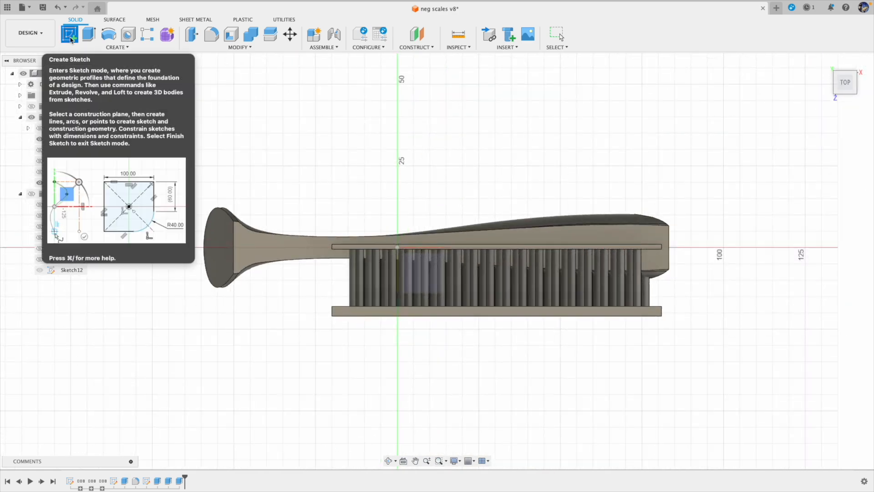
click(441, 272)
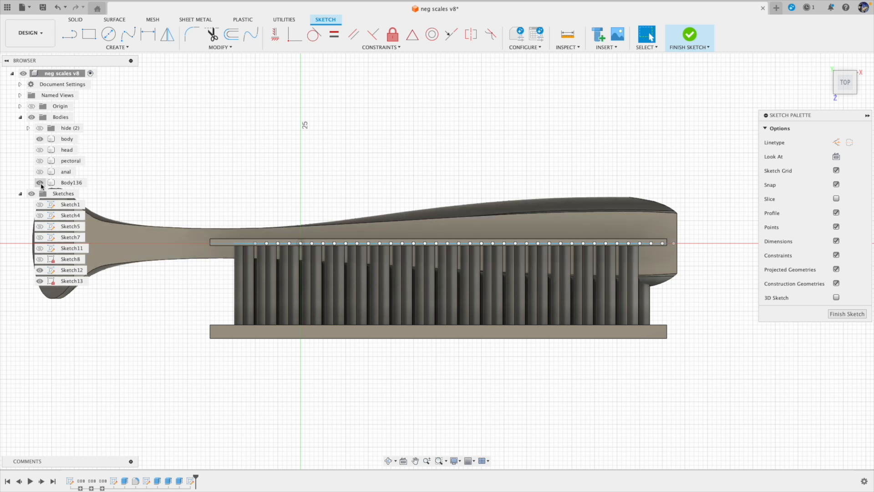
- Hide the scale-column body, draw a fit-point spline along one half of the fish body from head end to tail, and finish the sketch
click(40, 183)
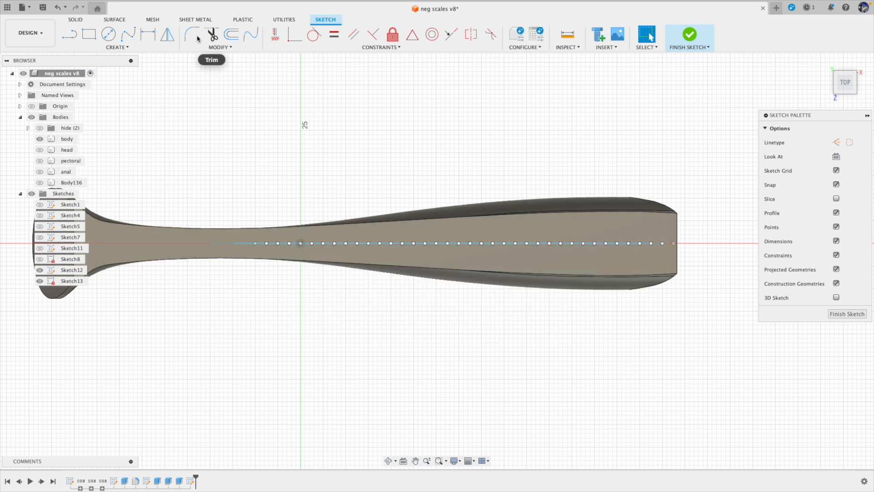
click(128, 34)
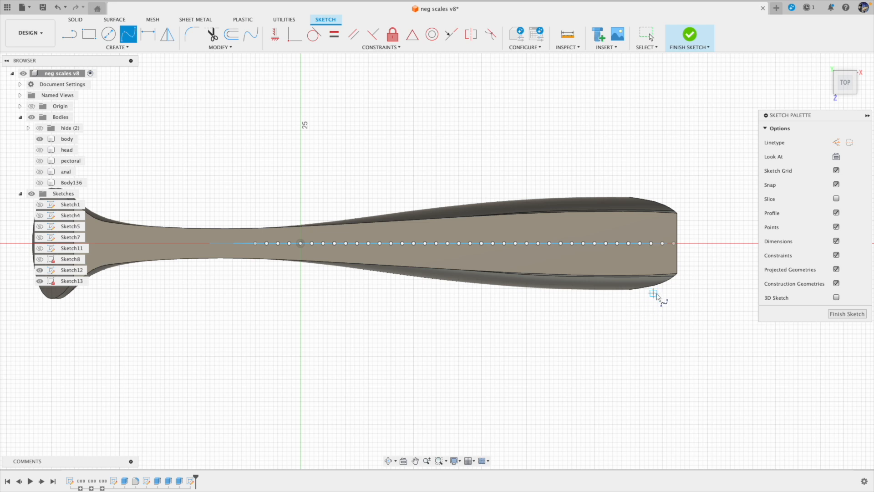
click(672, 288)
click(613, 289)
click(268, 252)
double_click(220, 267)
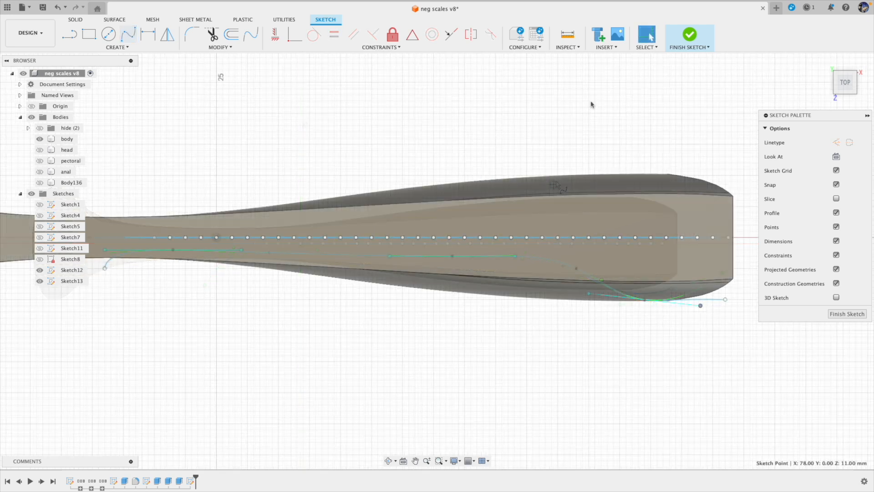
click(689, 34)
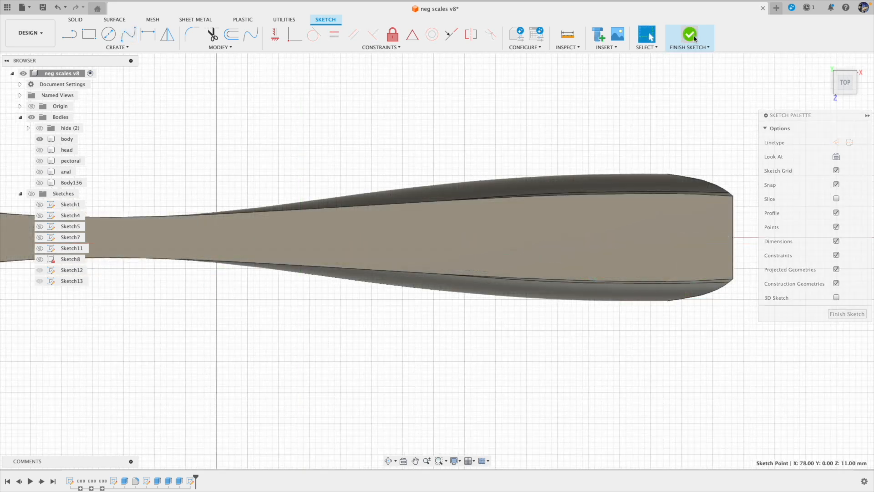
- Show the sketches and column body, hide the fish body, and split the column body along the spline
click(31, 193)
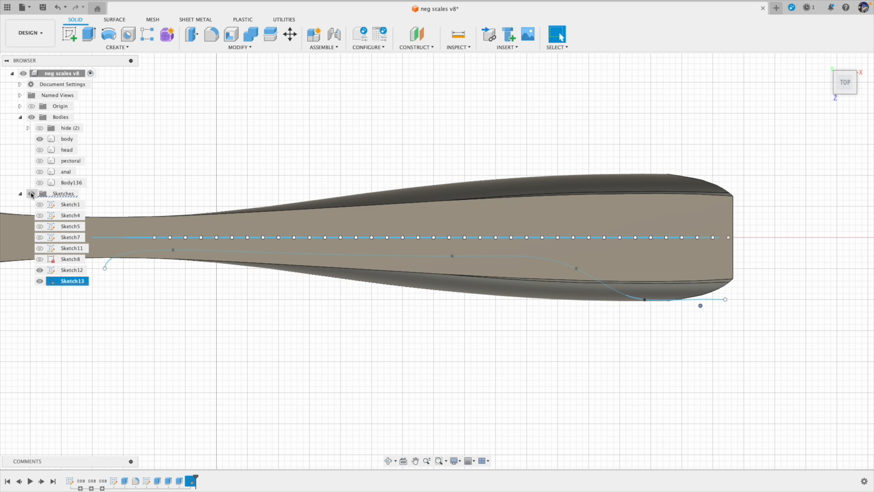
click(39, 139)
click(39, 182)
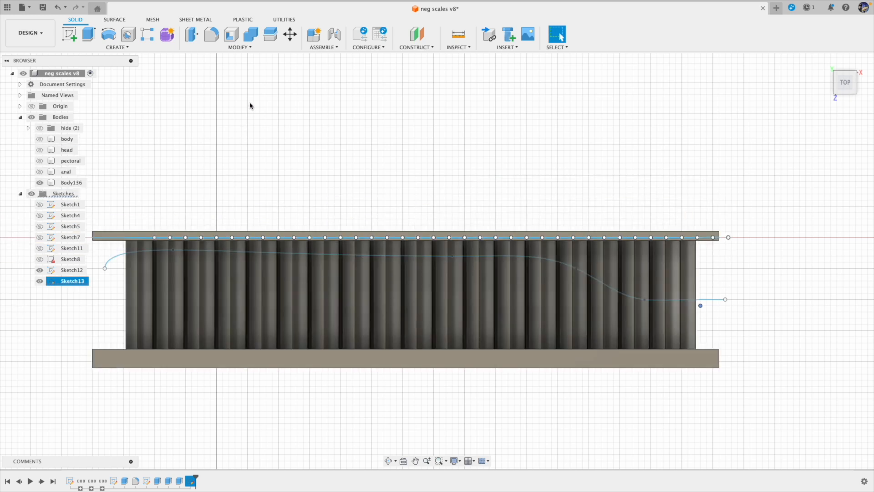
click(270, 34)
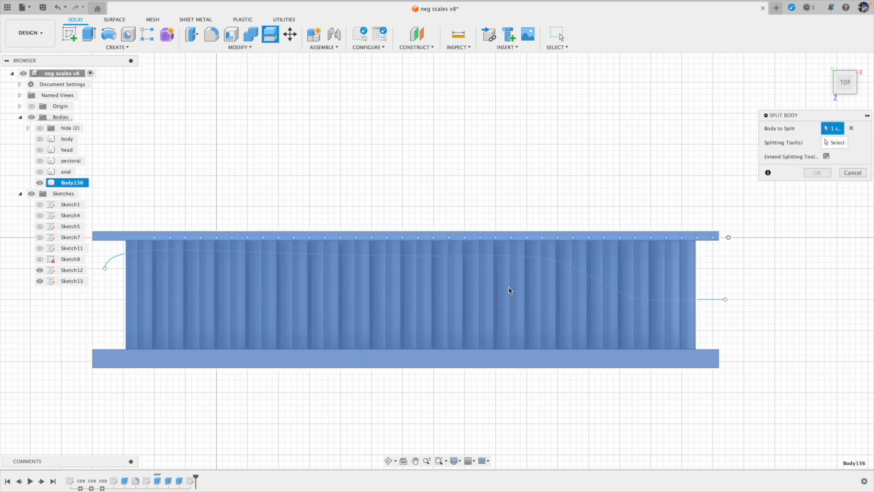
click(509, 290)
click(713, 300)
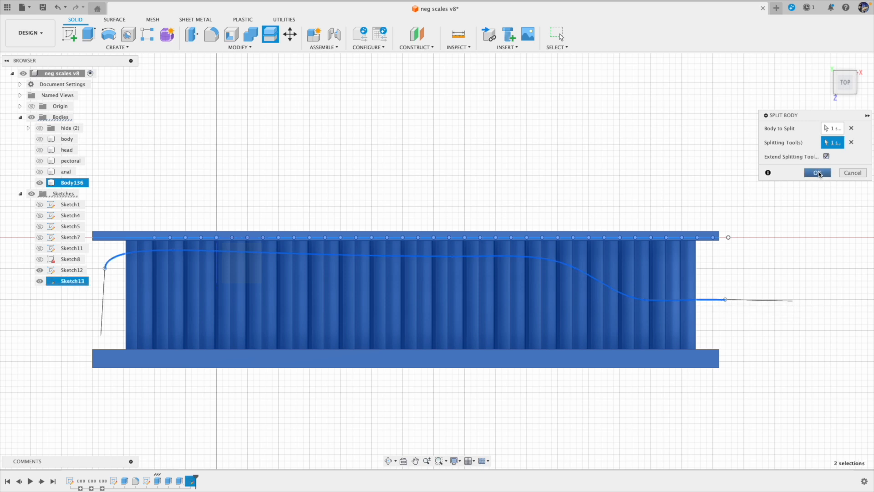
click(817, 173)
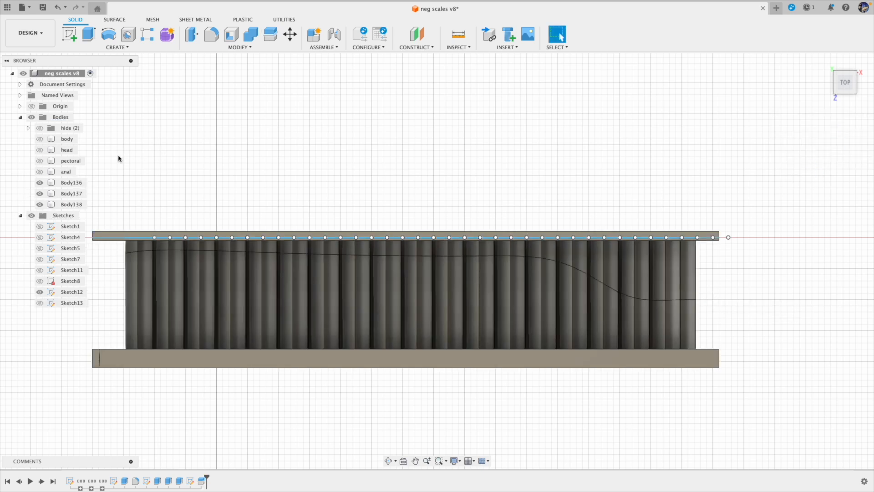
- Hide the split-off base-plate piece and all sketches, and show the fish body over the contoured columns
click(40, 194)
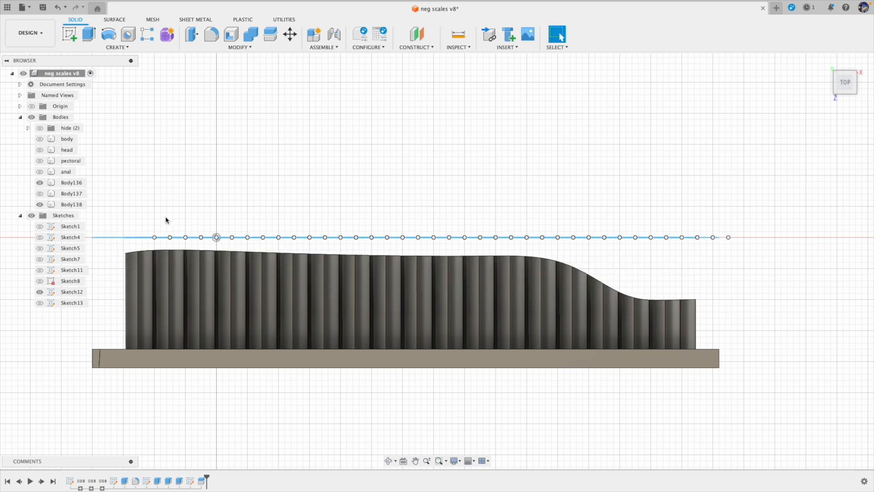
mouse_move(555, 434)
shift+middle_down()
mouse_move(494, 422)
mouse_move(478, 429)
mouse_move(586, 441)
mouse_move(508, 442)
shift+middle_up()
click(31, 216)
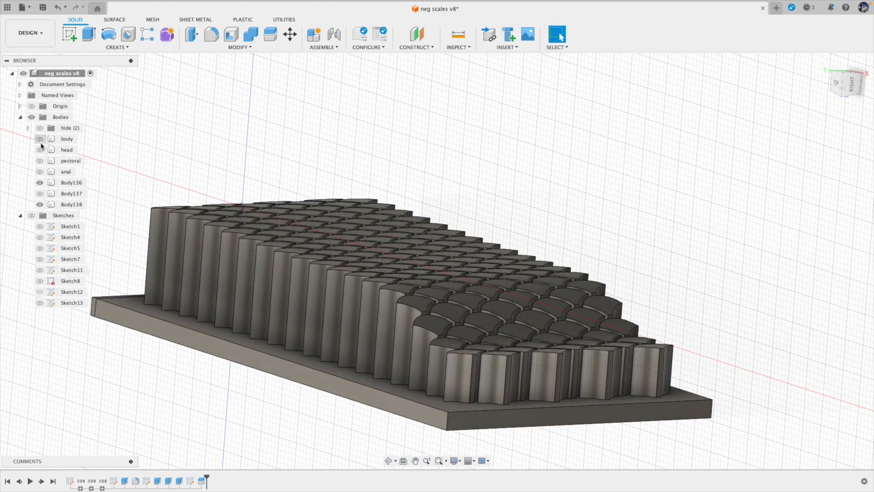
click(40, 139)
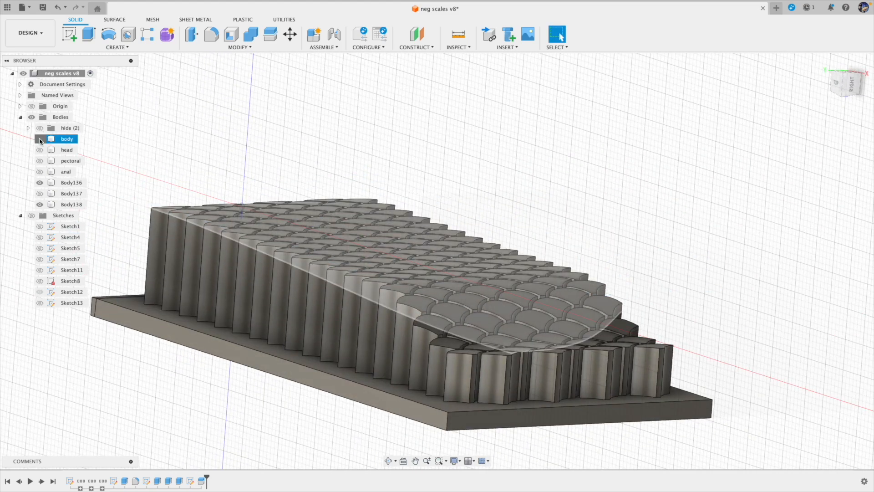
- Cut the contoured scale columns out of the fish body with Combine, keeping the tool body
click(249, 38)
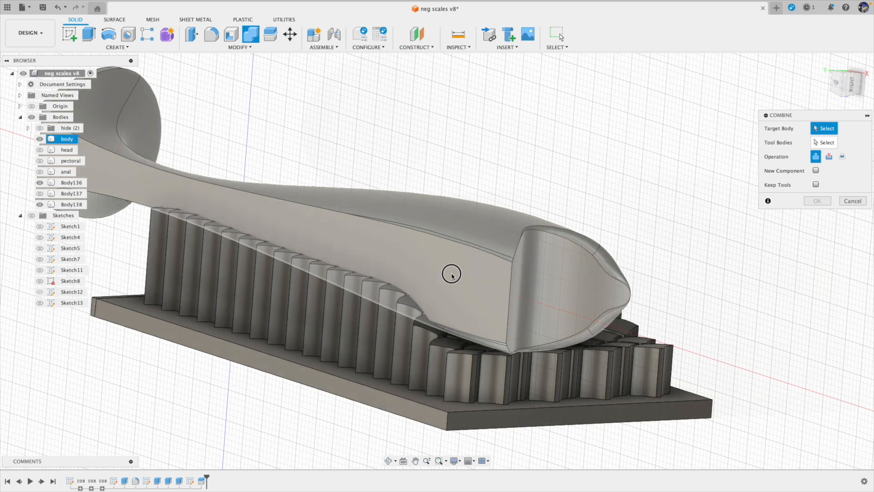
click(452, 275)
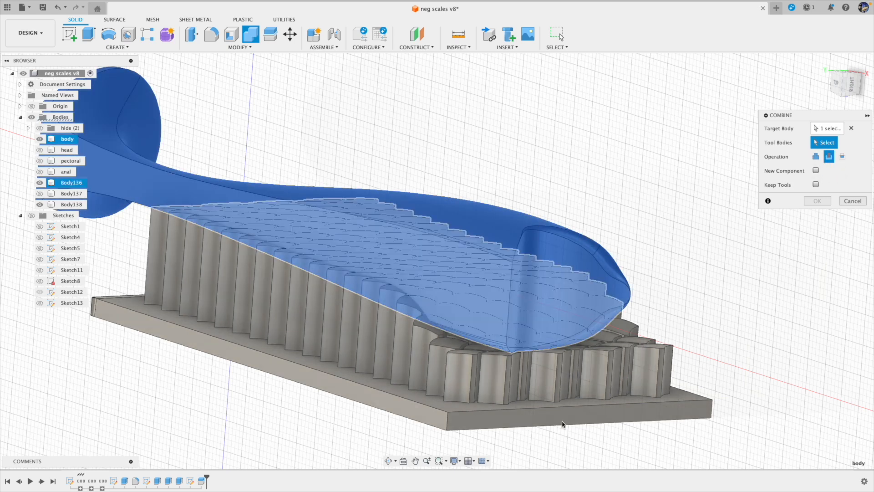
click(561, 417)
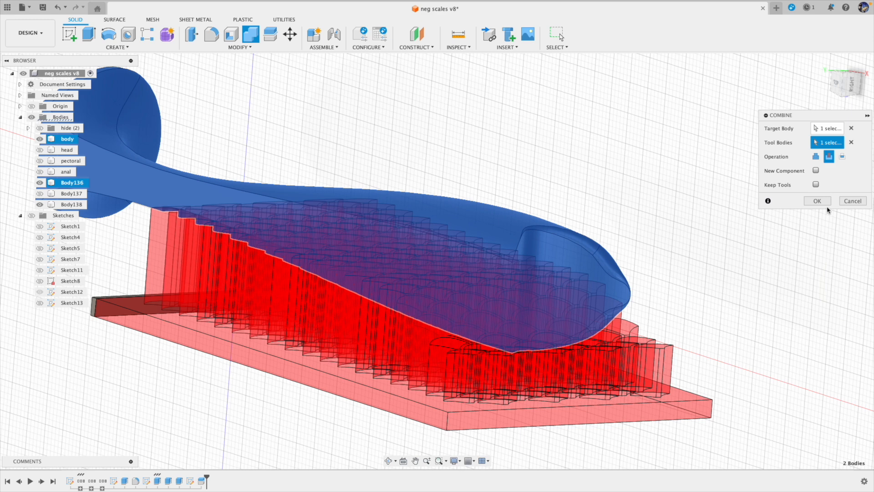
click(816, 185)
key(Return)
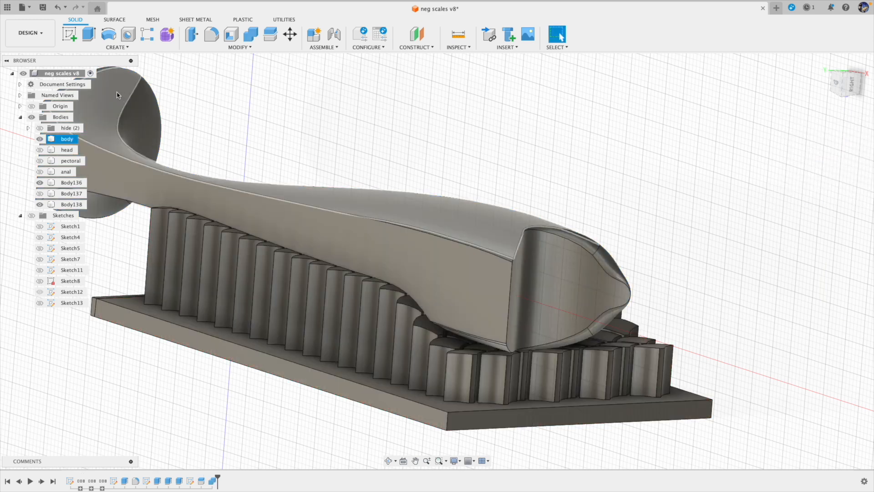
- Hide Body138 and Body136 and examine the recessed scales on the fish body
click(40, 205)
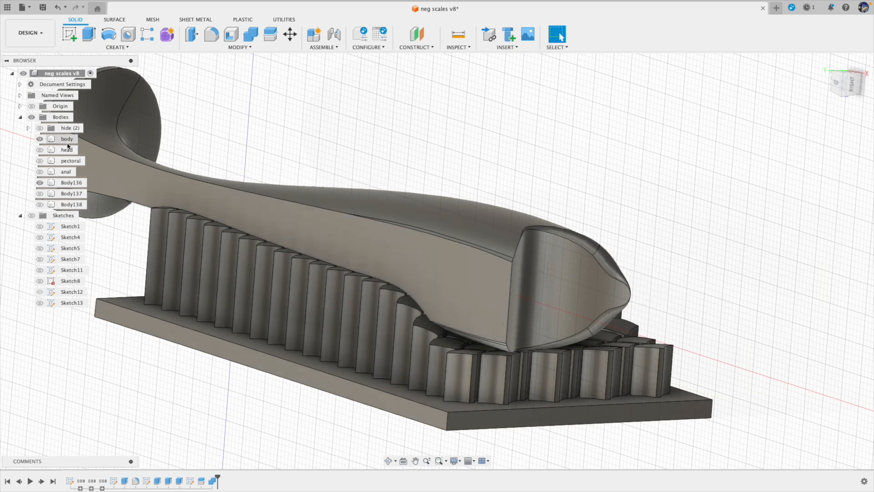
click(40, 182)
shift+middle_drag(238, 182, 258, 271)
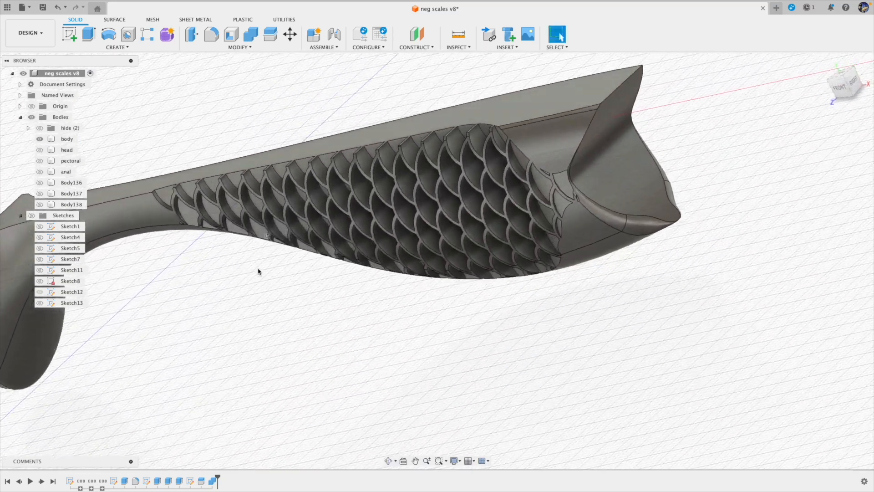
middle_drag(237, 306, 250, 266)
shift+middle_drag(529, 320, 624, 359)
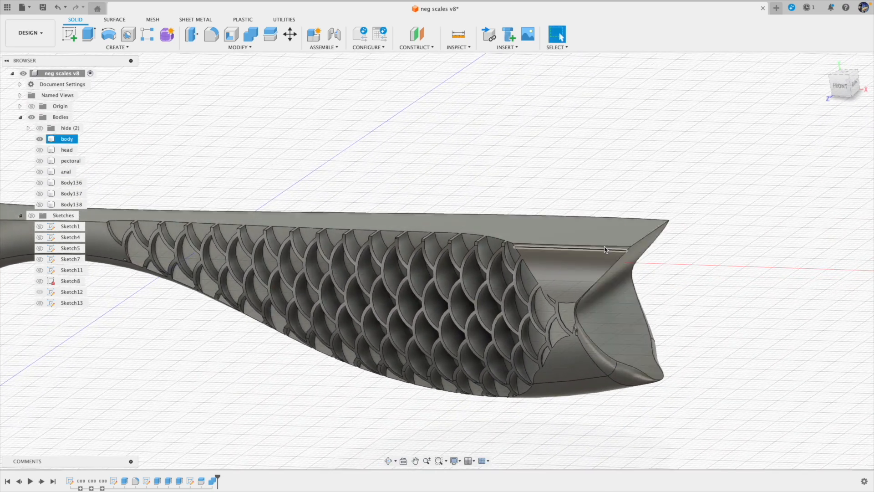
- Show the head, pectoral and anal bodies, view the complete lure from the side, and turn off the layout grid
click(40, 150)
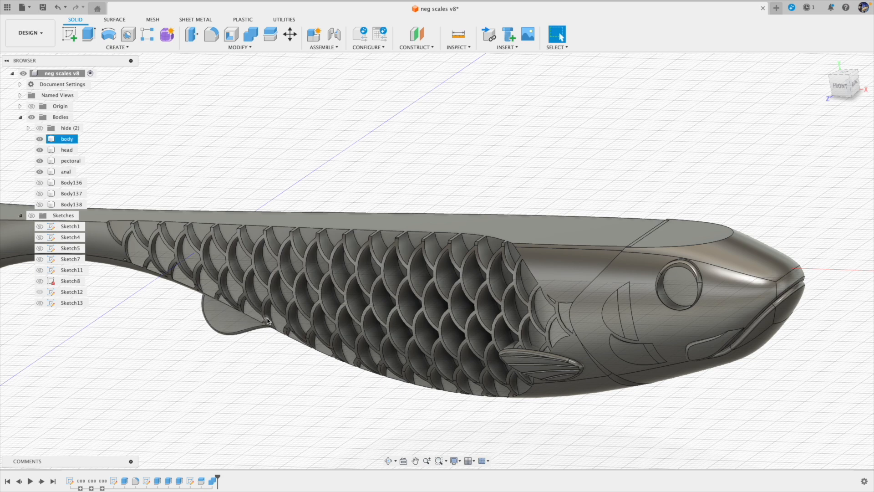
scroll(589, 162, down, 3)
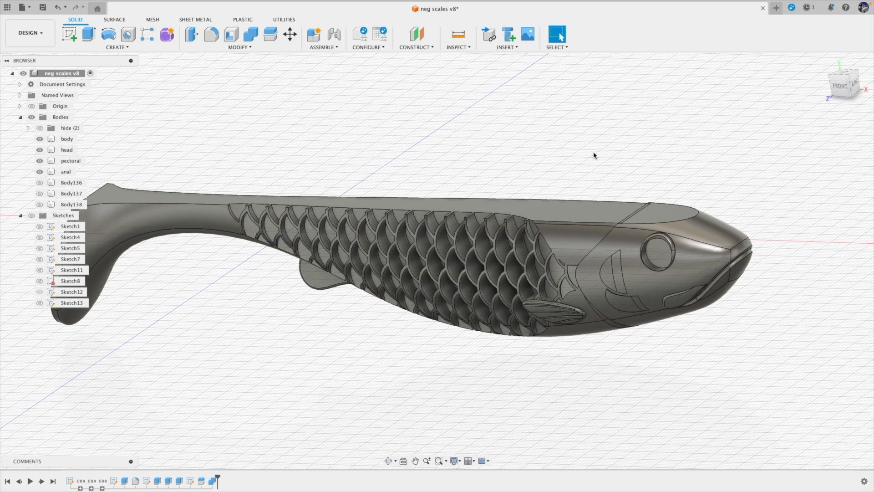
click(824, 64)
shift+middle_drag(577, 170, 585, 249)
click(470, 460)
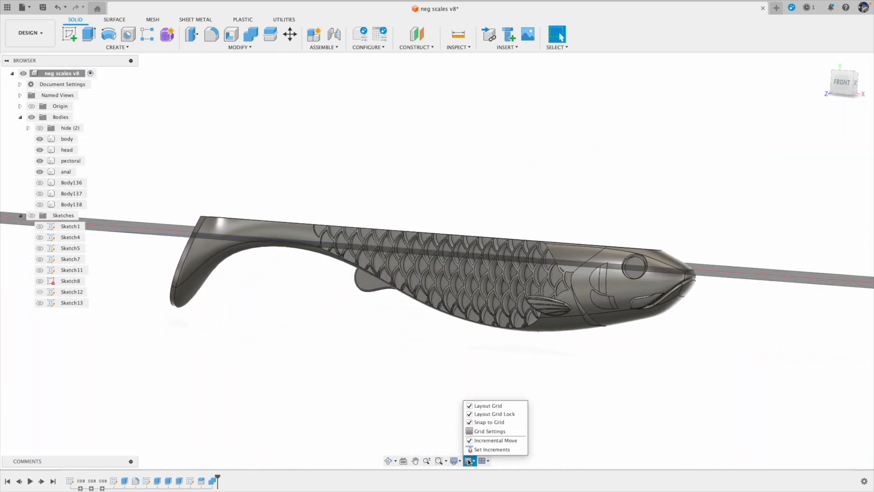
click(470, 406)
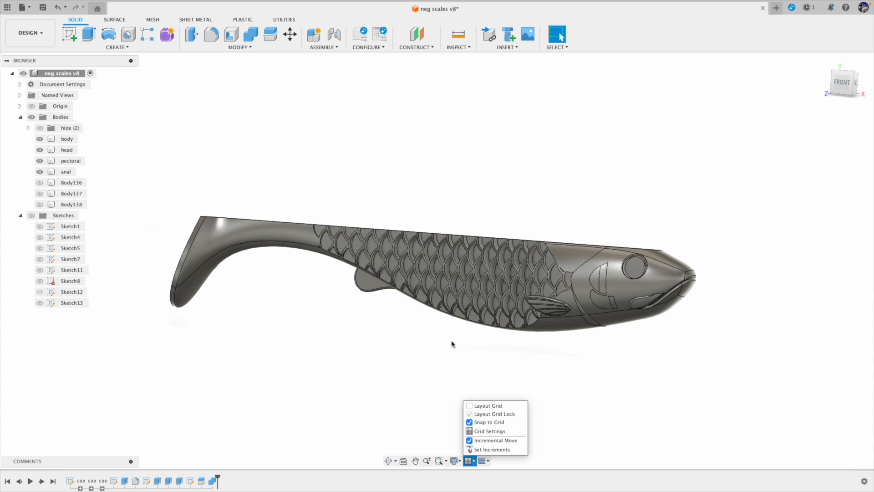
- Show Body136, the plate with contoured scale columns, and mirror it to the opposite side of the fish
shift+middle_drag(453, 345, 430, 351)
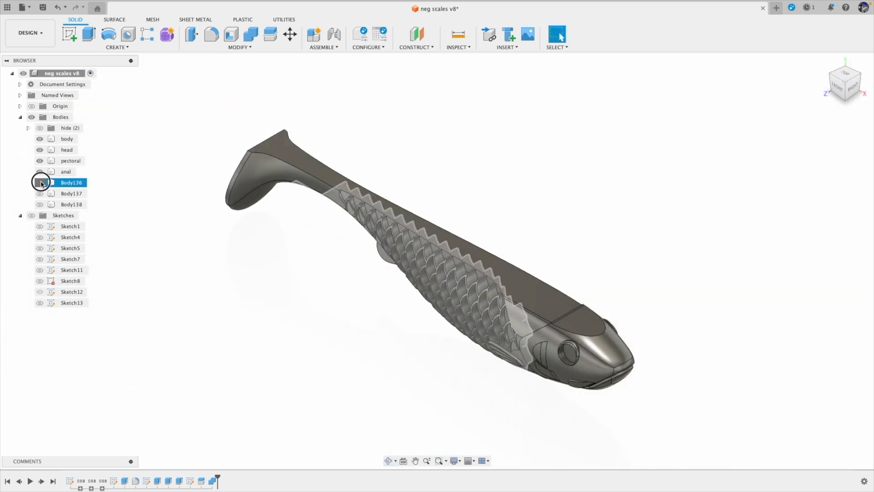
click(40, 183)
click(117, 46)
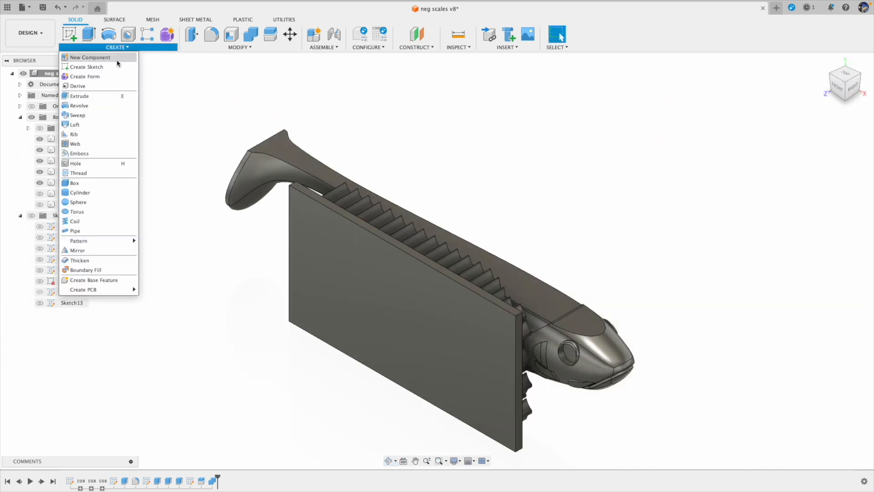
click(77, 250)
click(302, 273)
click(472, 201)
click(815, 187)
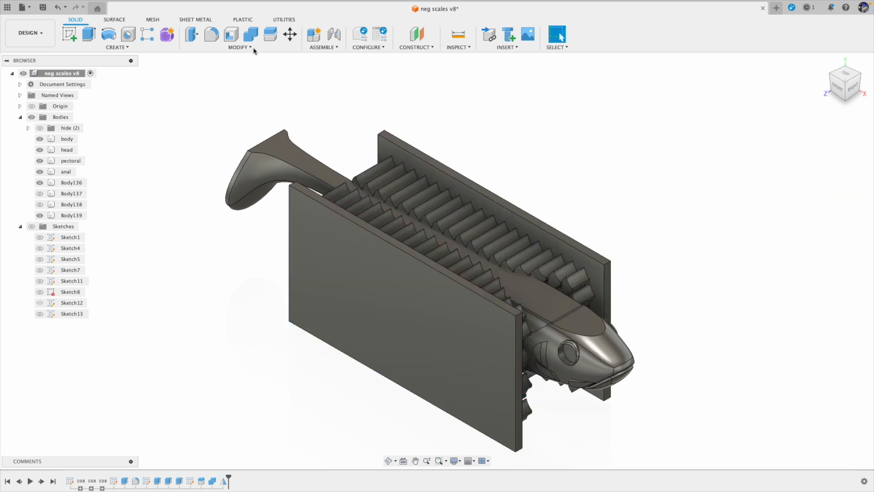
click(251, 35)
click(541, 292)
click(852, 201)
- Reorder the Combine cut after the mirror in the timeline and edit it to add mirrored Body139 as a tool, with Keep Tools off
drag(213, 481, 246, 482)
double_click(223, 482)
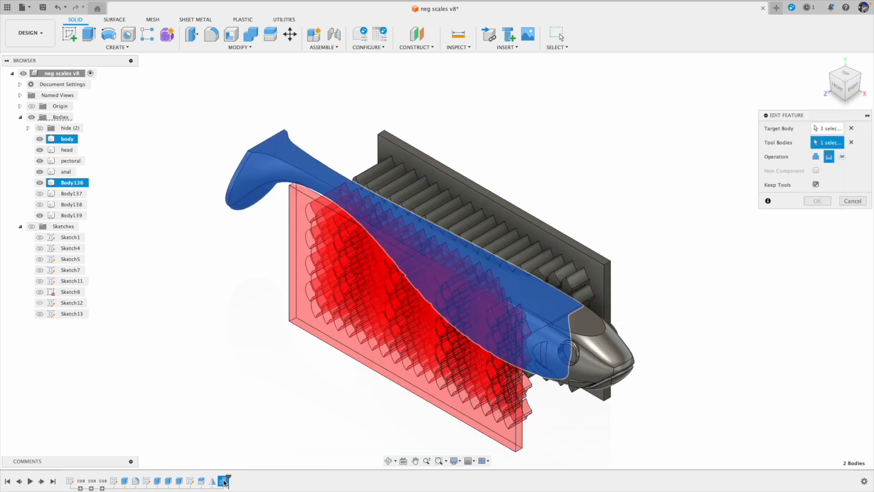
click(826, 144)
click(569, 244)
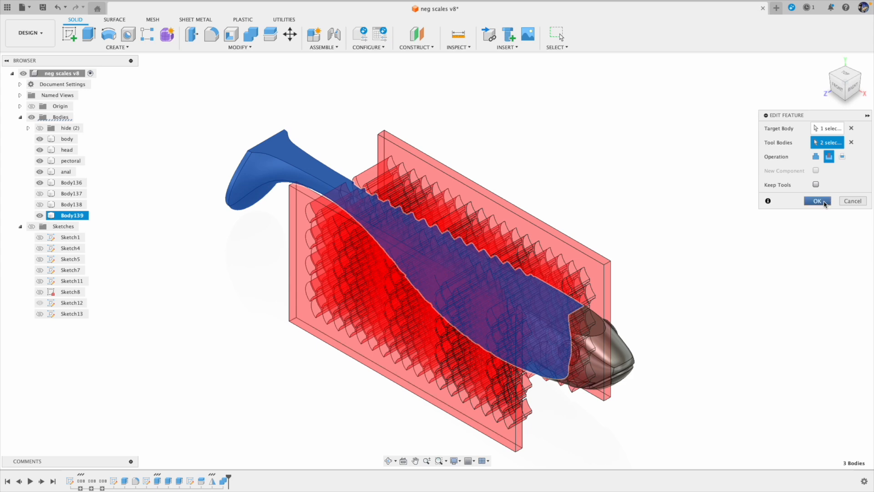
click(818, 201)
- Change the visual style to shaded without visible edges
mouse_move(577, 264)
shift+middle_down()
mouse_move(520, 245)
mouse_move(541, 168)
mouse_move(607, 226)
mouse_move(612, 193)
shift+middle_up()
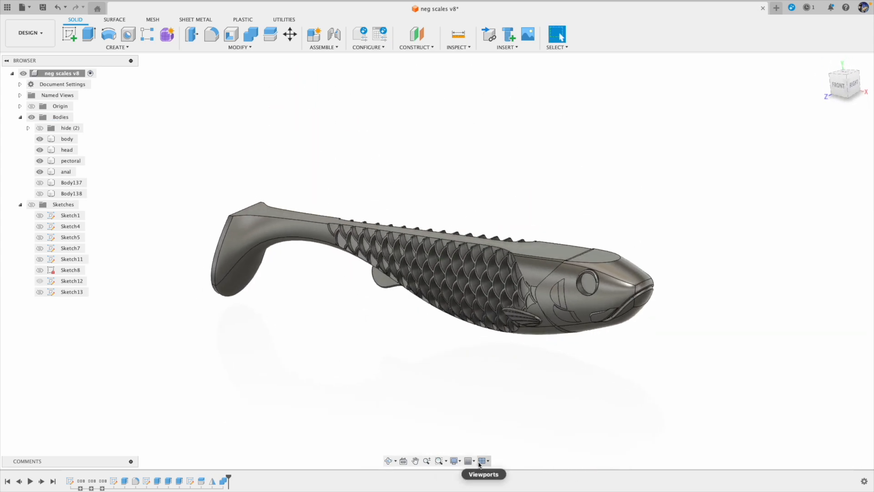
click(469, 461)
click(456, 461)
mouse_move(469, 392)
click(563, 392)
- Examine the scales on the shaded lure, hiding the pectoral body briefly to compare and showing it again
mouse_move(488, 356)
shift+middle_down()
mouse_move(499, 345)
mouse_move(480, 333)
mouse_move(502, 338)
mouse_move(544, 316)
mouse_move(555, 235)
mouse_move(579, 226)
mouse_move(537, 354)
mouse_move(525, 362)
mouse_move(429, 341)
mouse_move(447, 339)
mouse_move(478, 299)
mouse_move(435, 299)
mouse_move(436, 312)
shift+middle_up()
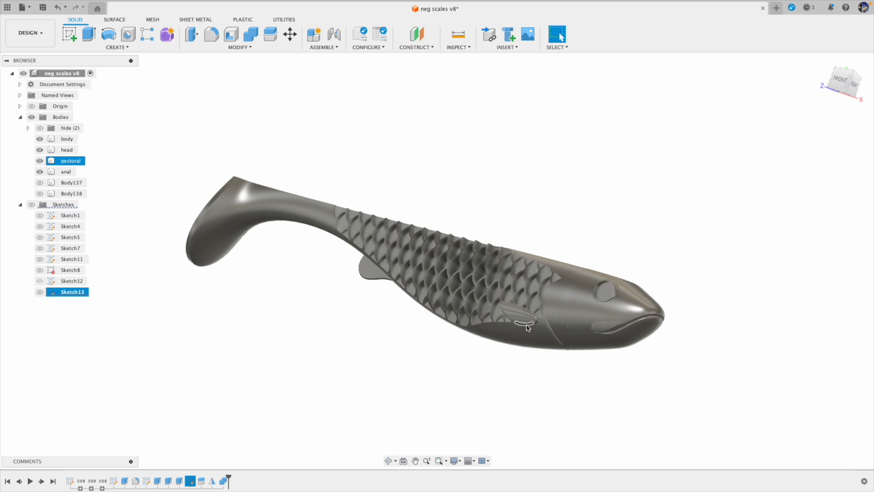
shift+middle_drag(517, 360, 518, 380)
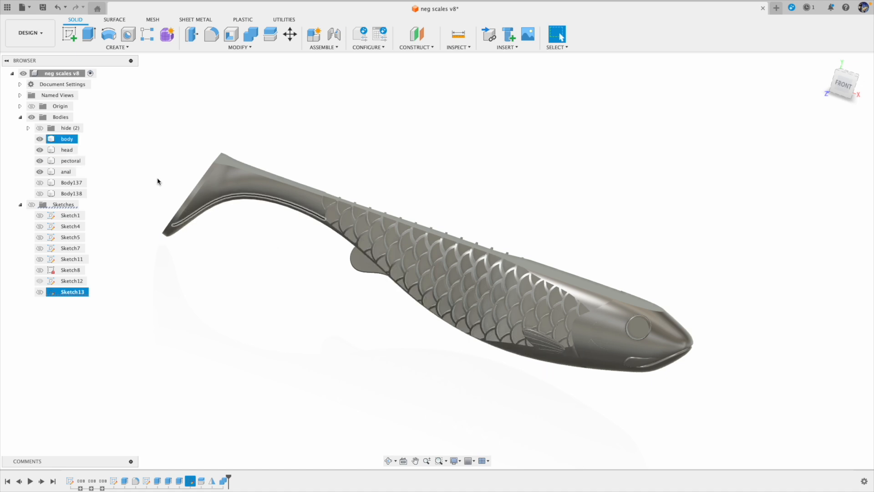
click(37, 161)
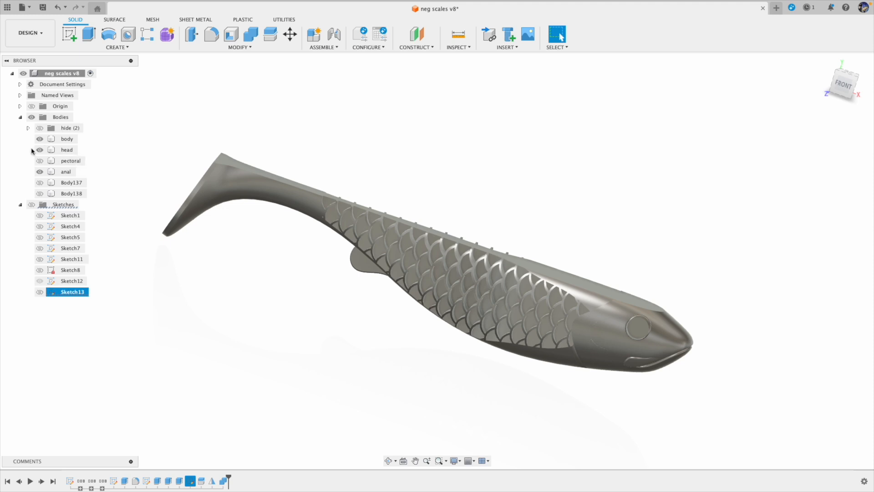
click(39, 160)
scroll(384, 337, up, 3)
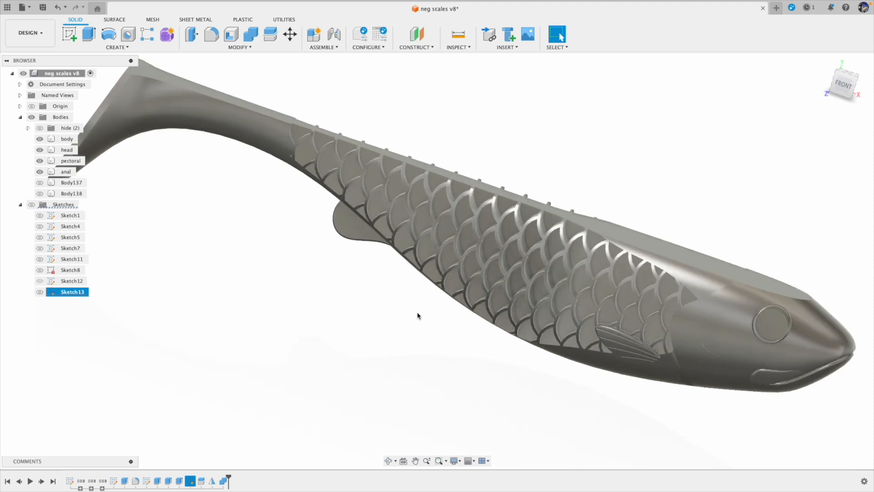
shift+middle_drag(444, 315, 458, 337)
- Turn on sketch visibility, hide the scale pattern in Sketch12, and show the spline in Sketch13
click(31, 205)
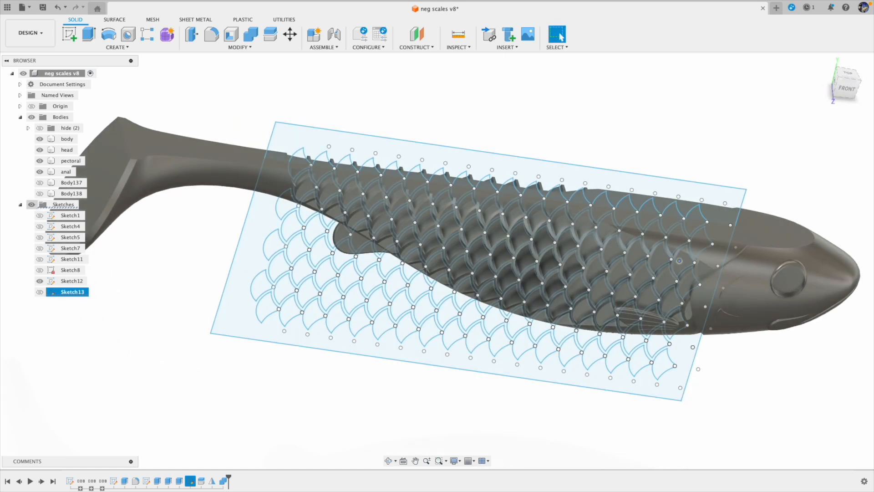
click(40, 280)
click(39, 292)
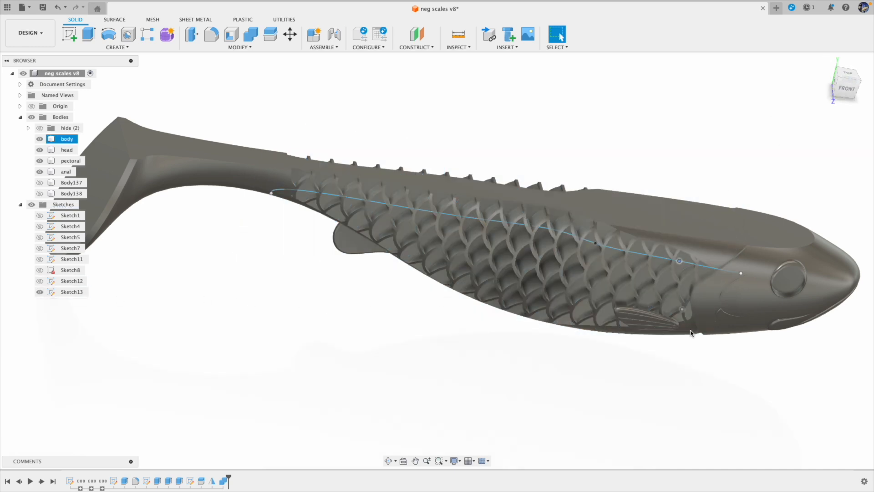
- Reshape the Sketch13 spline by moving its head-side point to X 68, Z 11 mm and the neighbouring mid-body point to X 45, Z 4 mm
shift+middle_drag(692, 335, 645, 348)
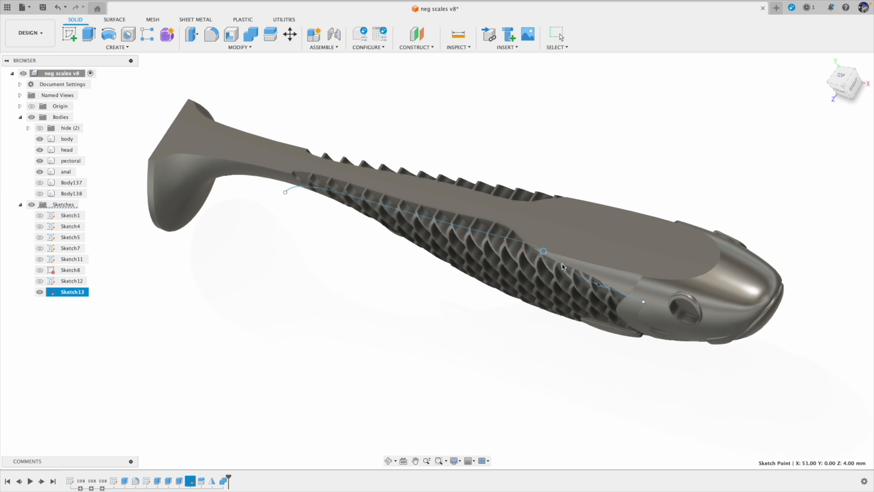
scroll(483, 346, up, 2)
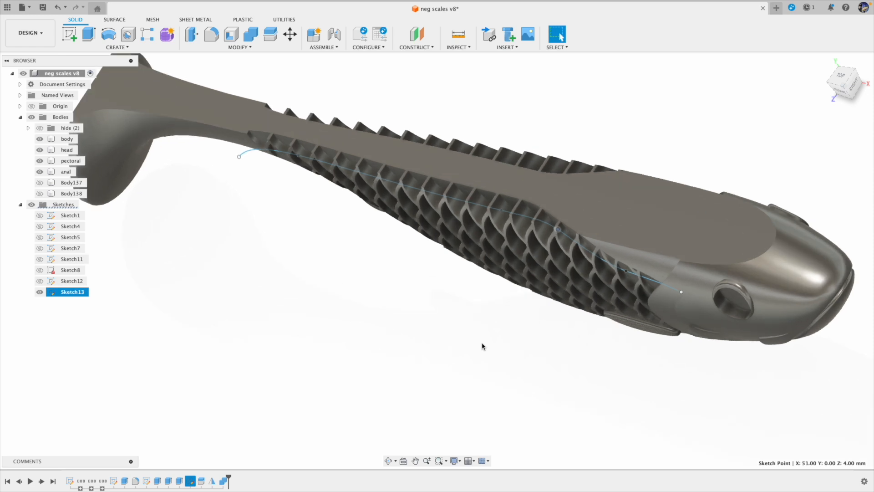
mouse_move(482, 343)
shift+middle_down()
mouse_move(463, 324)
mouse_move(487, 314)
mouse_move(474, 343)
mouse_move(492, 345)
shift+middle_up()
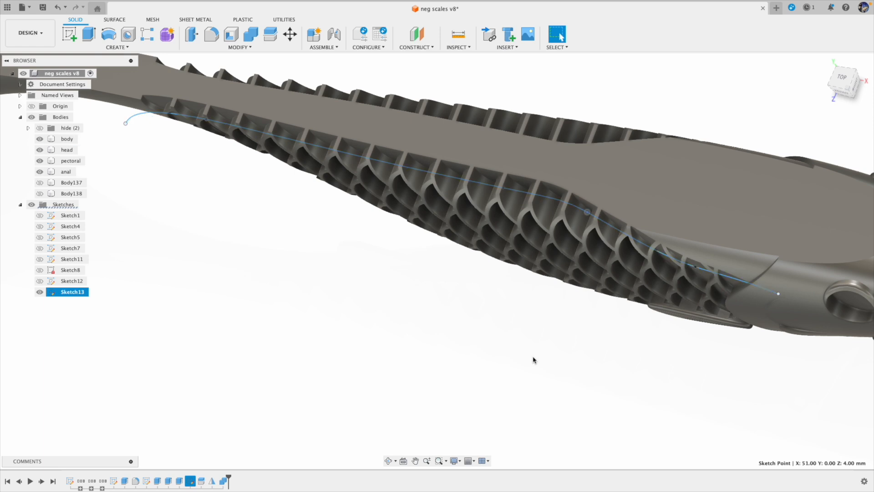
shift+middle_drag(576, 344, 500, 354)
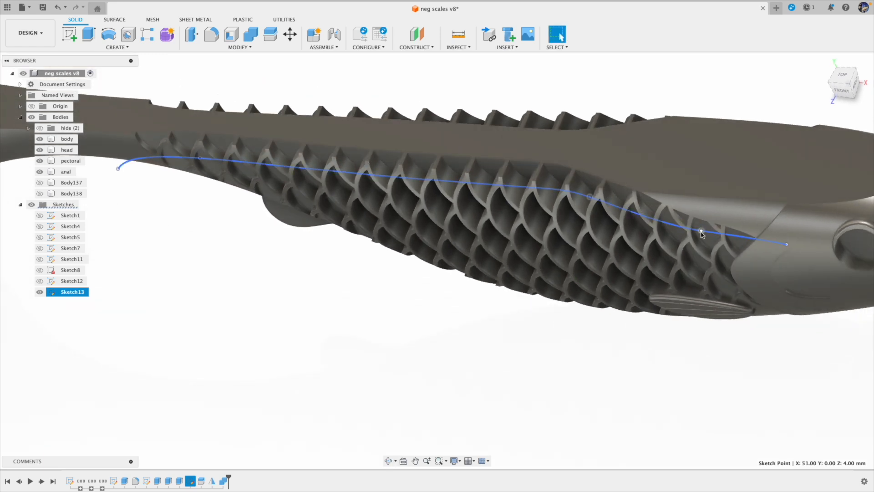
drag(701, 232, 692, 246)
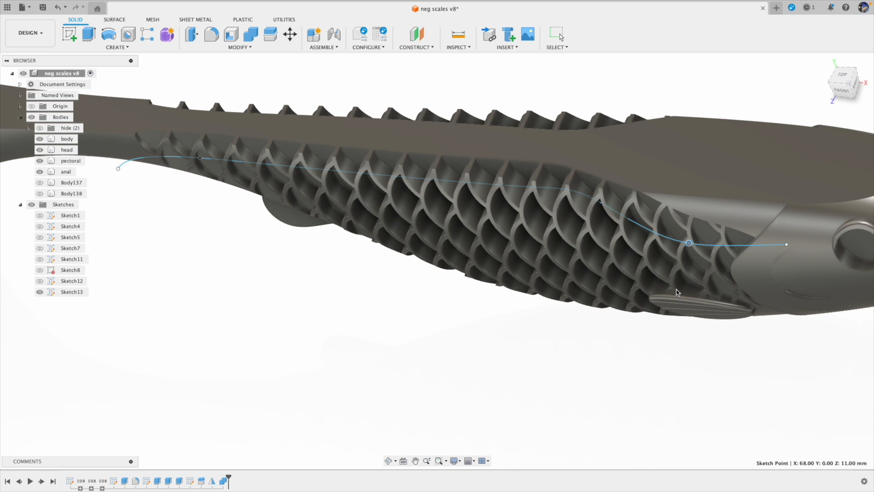
click(681, 252)
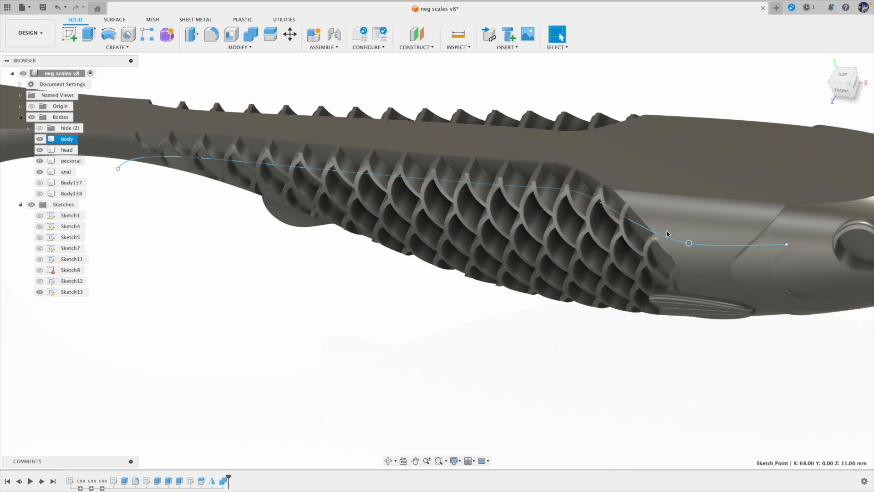
click(583, 197)
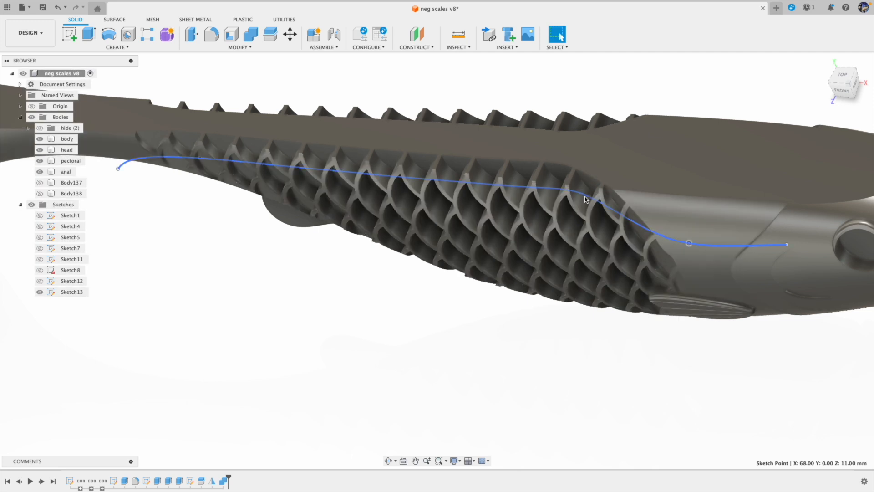
click(589, 197)
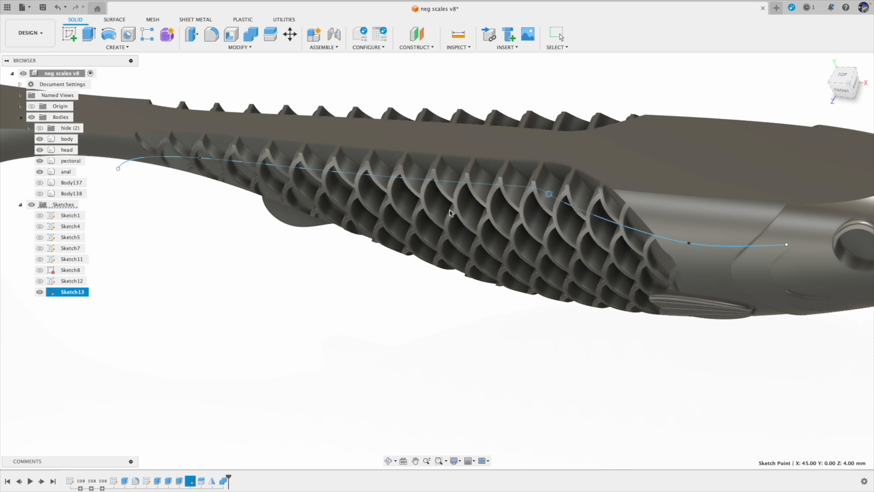
- Examine the depth and extent of the recessed scales on both sides of the lure with the sketches hidden
shift+middle_drag(474, 295, 399, 352)
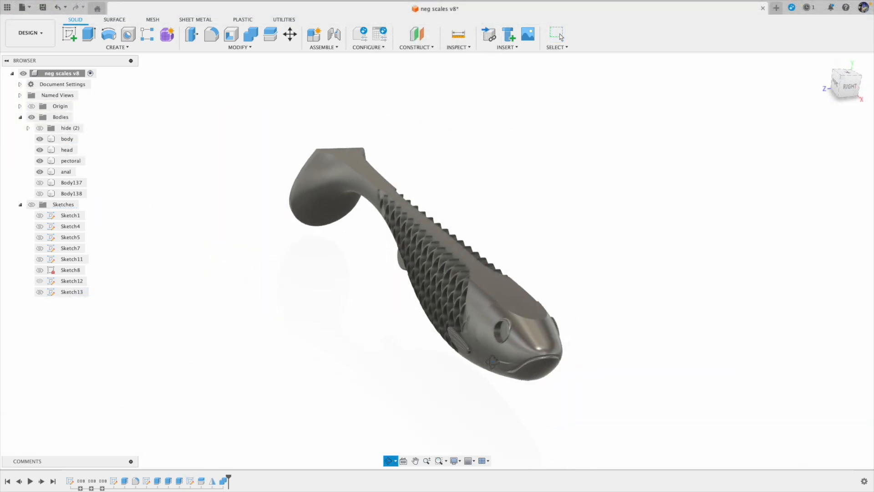
shift+middle_drag(493, 362, 587, 392)
scroll(429, 320, up, 5)
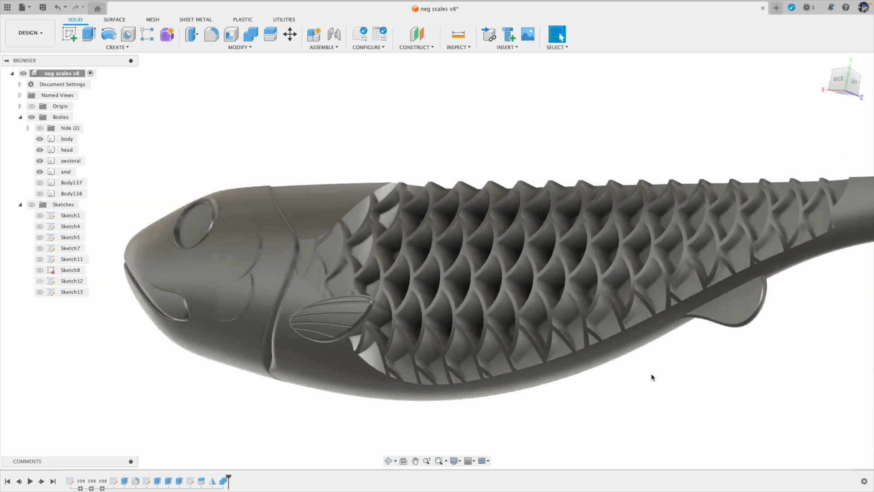
mouse_move(653, 377)
shift+middle_down()
mouse_move(638, 384)
mouse_move(654, 376)
mouse_move(636, 373)
mouse_move(645, 361)
mouse_move(656, 382)
shift+middle_up()
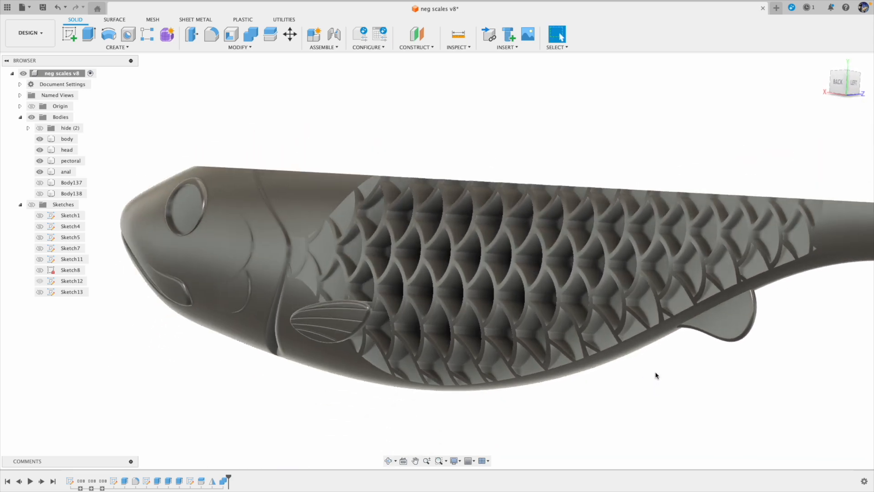
shift+middle_drag(642, 318, 196, 268)
shift+middle_drag(488, 358, 765, 314)
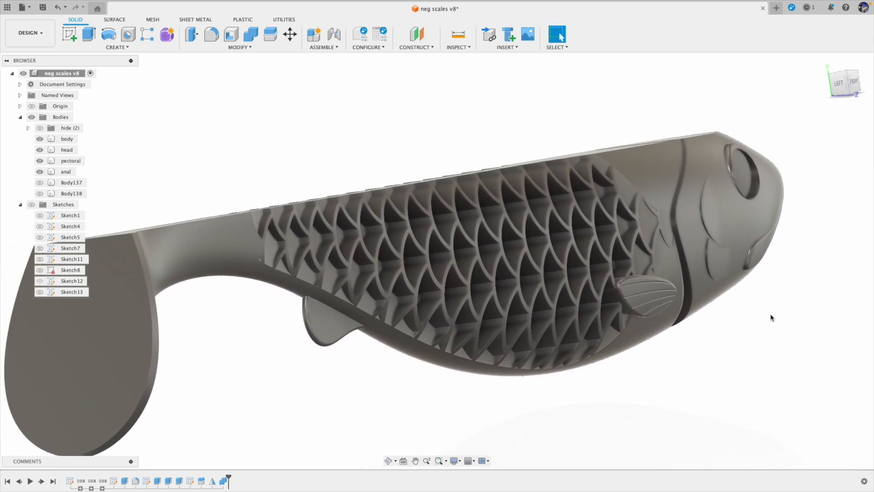